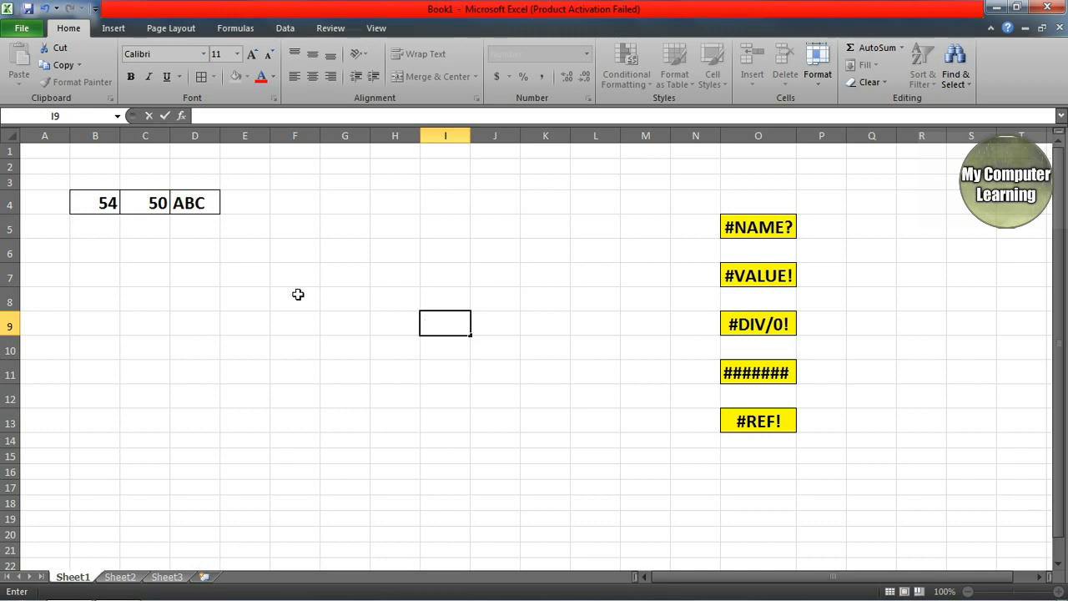
Step: Finish the entry in I9, then browse cells G6–G10 and dismiss the Windows colour-scheme prompt
key("Return")
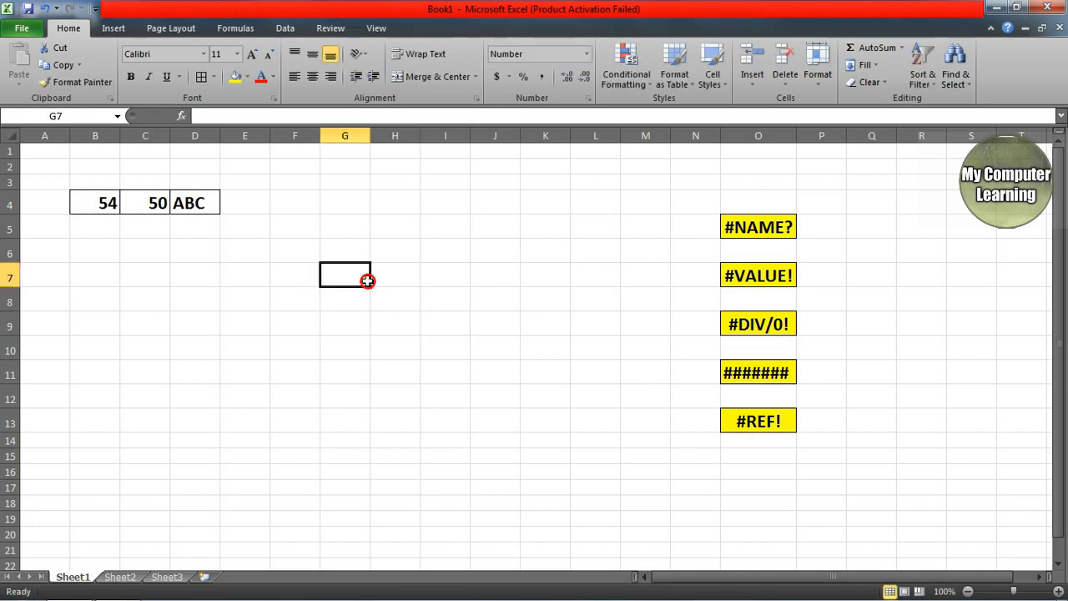
left_click(411, 273)
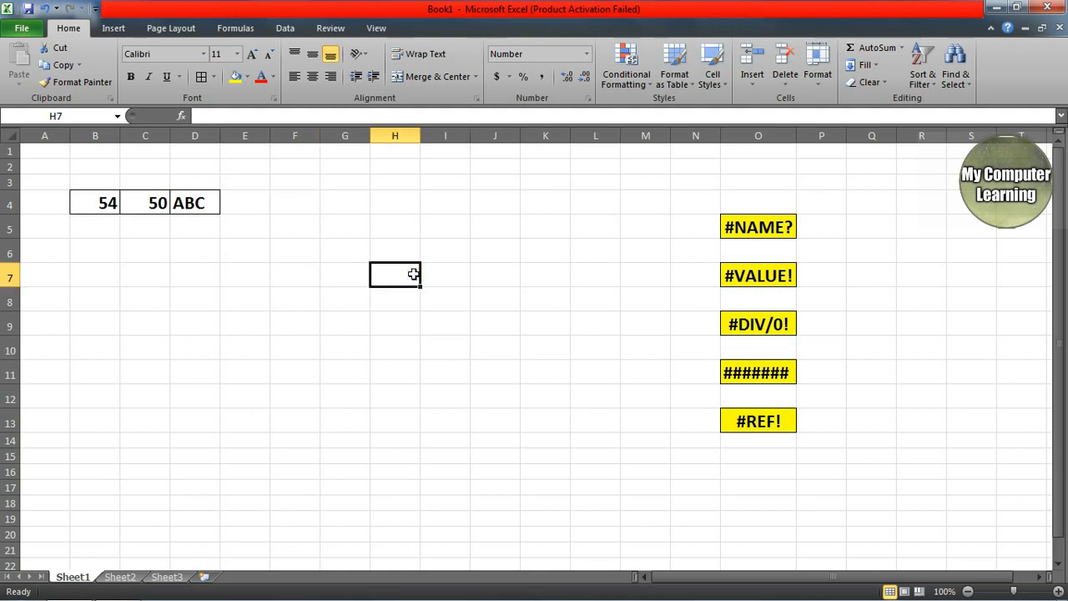
left_click(336, 266)
left_click(362, 342)
left_click(331, 254)
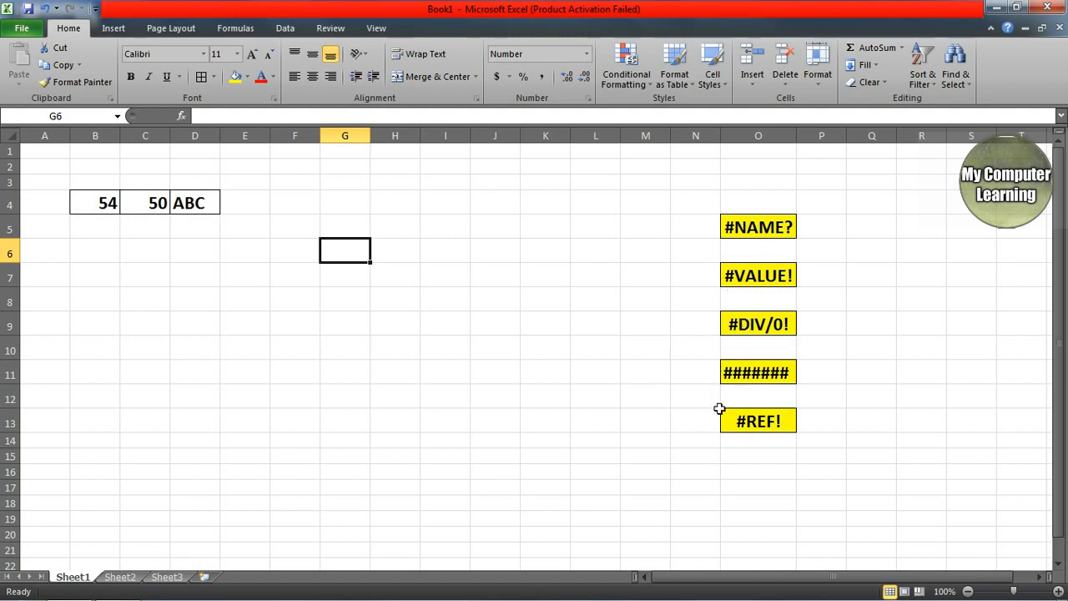
left_click(354, 296)
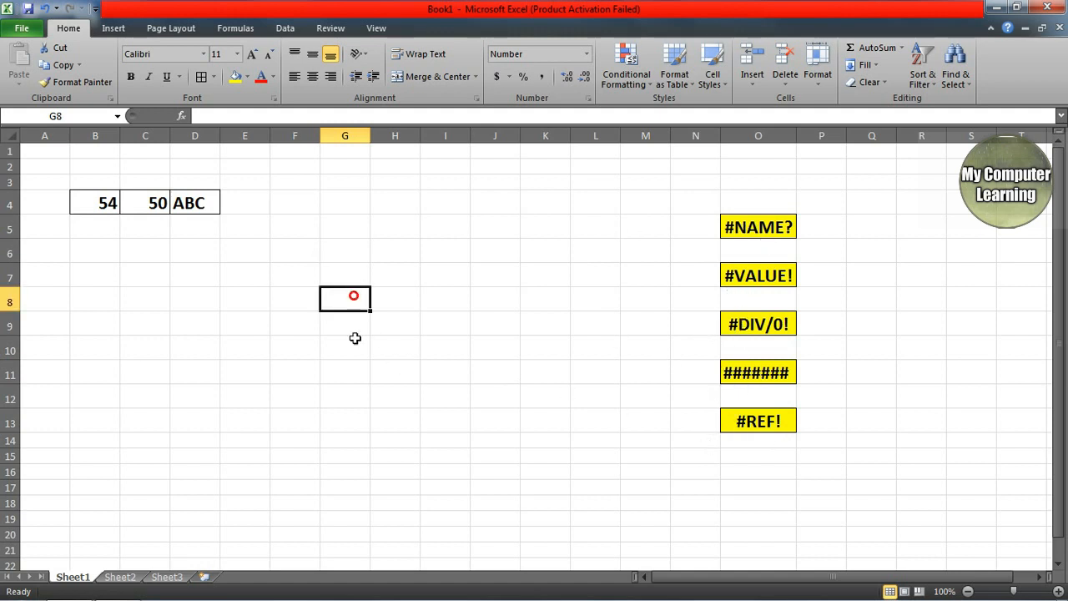
left_click(384, 419)
left_click(350, 324)
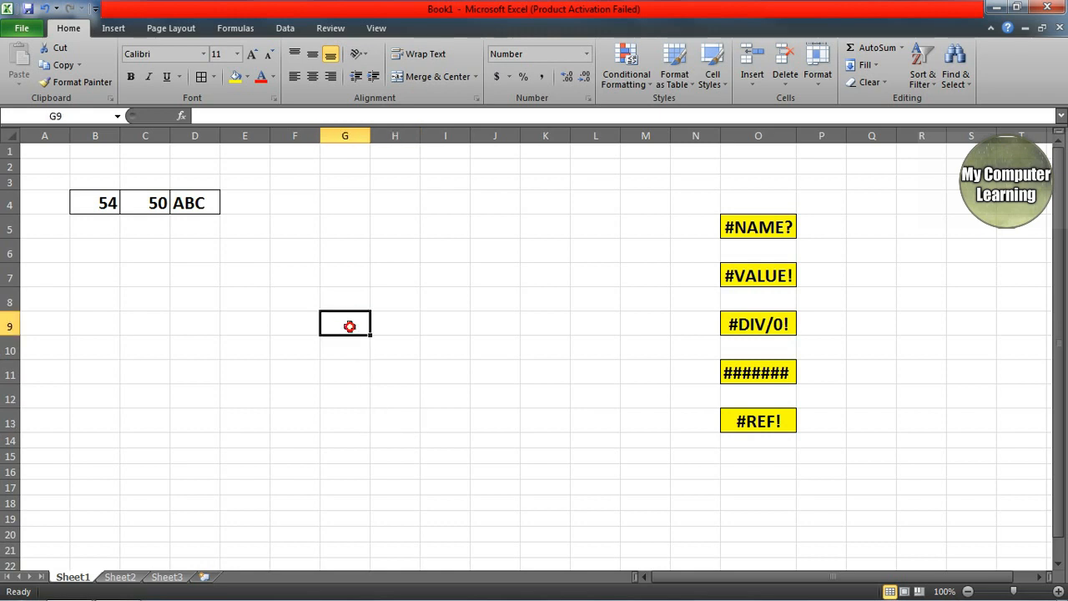
left_click(355, 282)
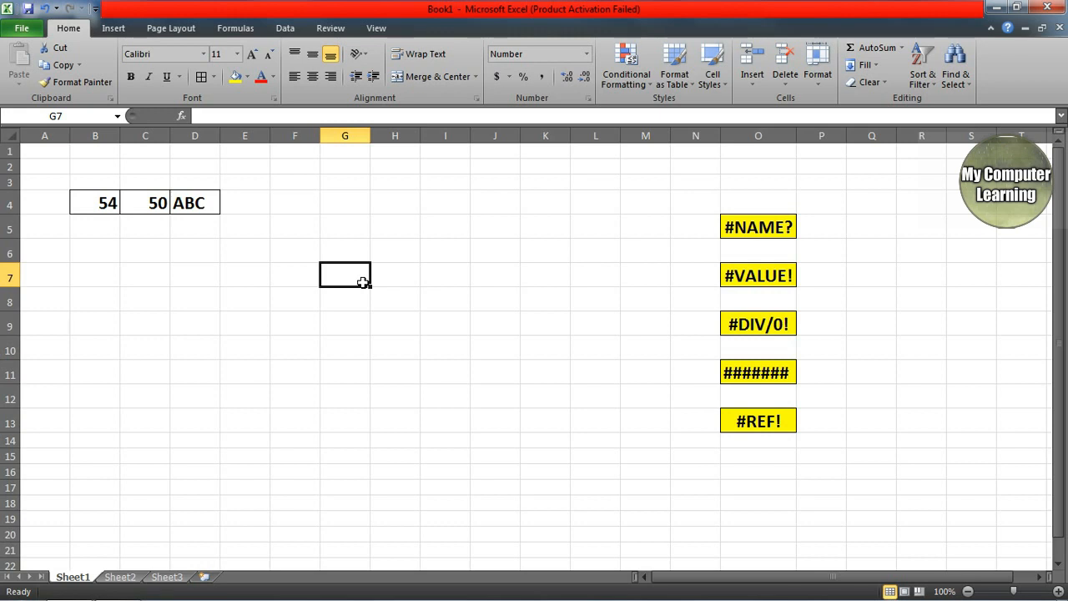
left_click(334, 324)
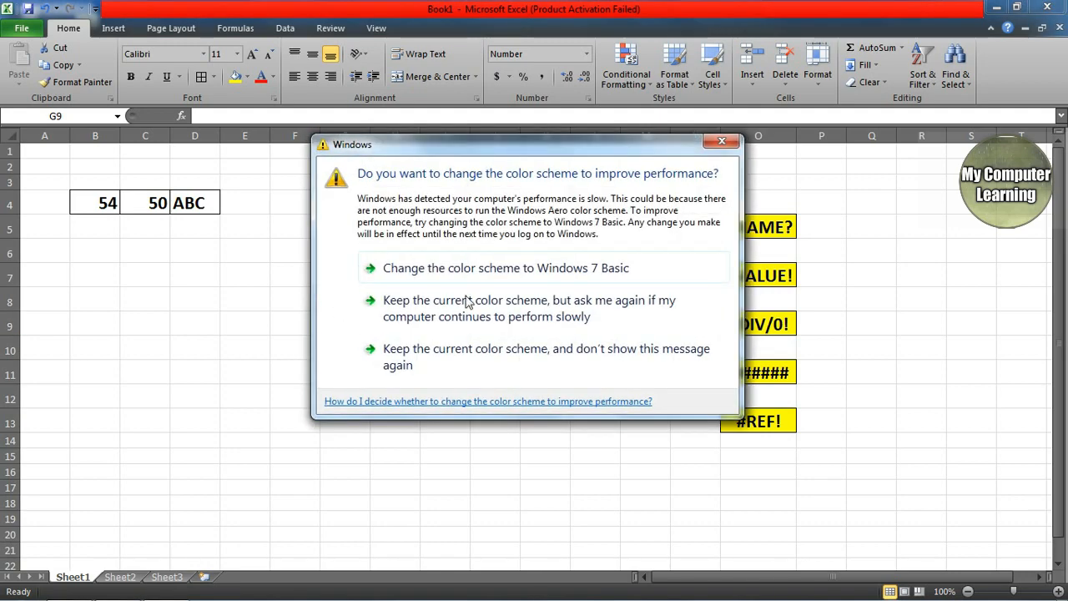
left_click(735, 147)
Step: Click through cells E7–K8, dismissing the colour-scheme prompt again
left_click(531, 303)
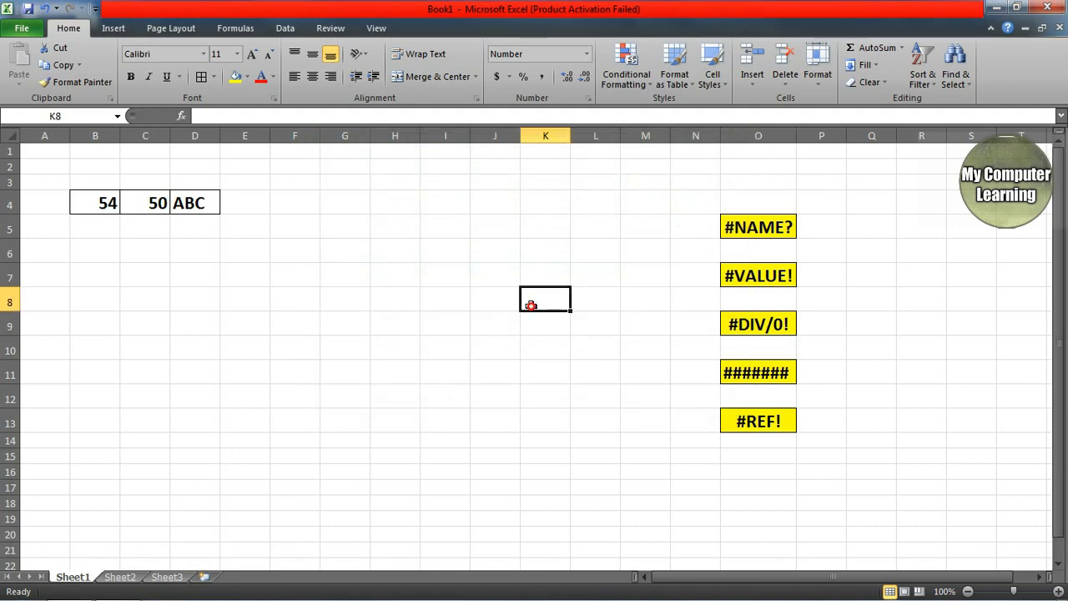
left_click(324, 282)
left_click(237, 284)
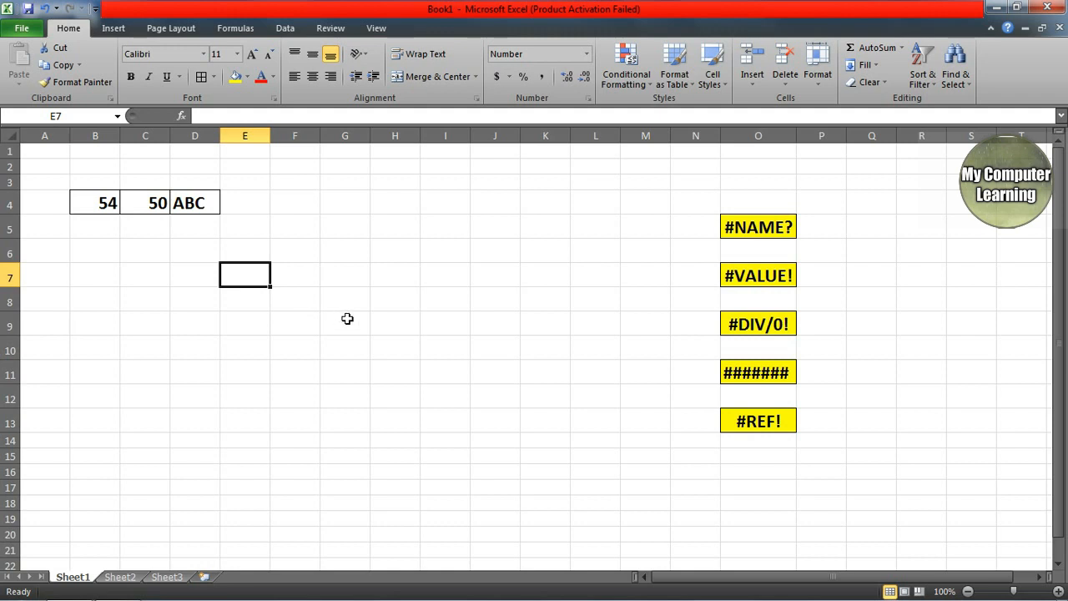
left_click(348, 319)
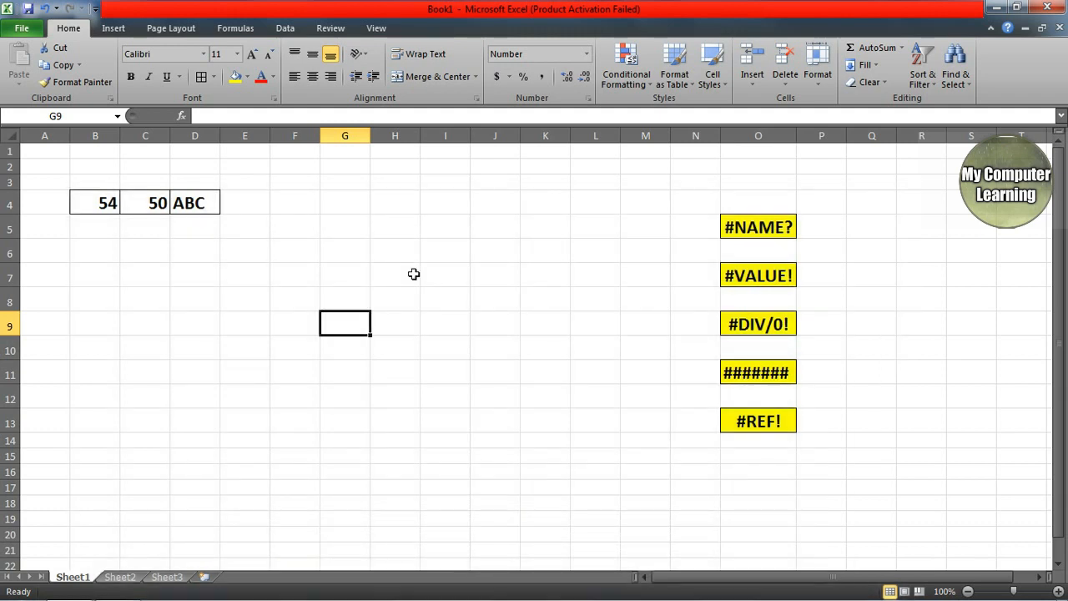
left_click(288, 296)
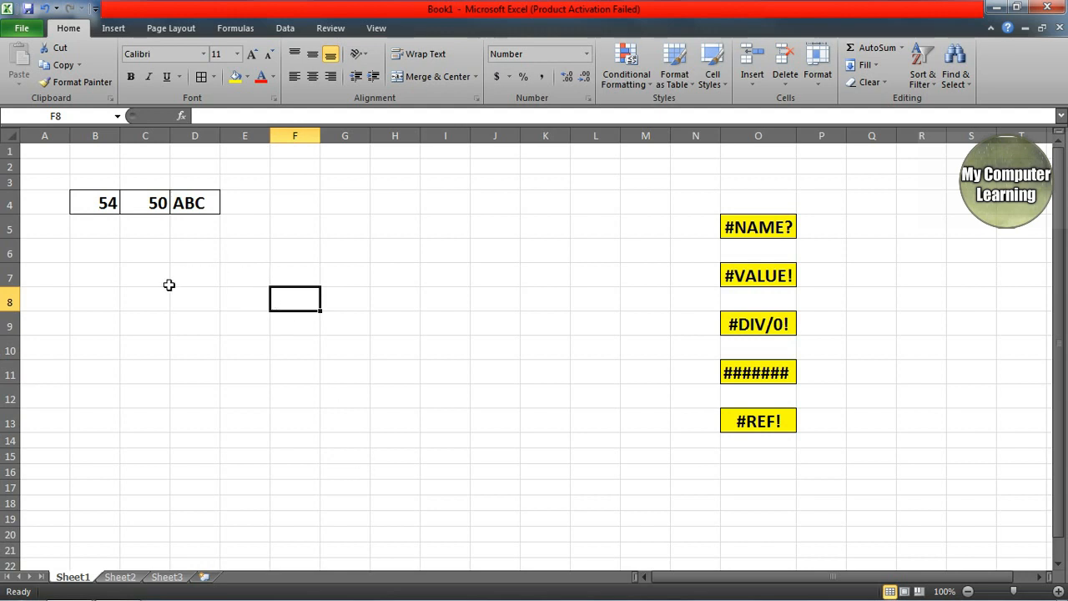
left_click(274, 268)
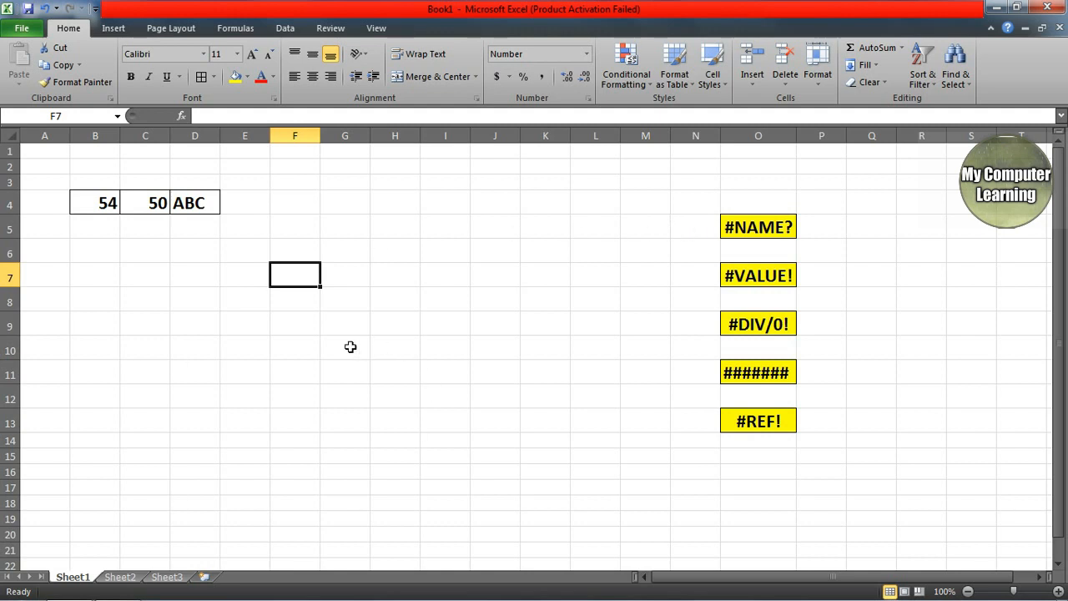
left_click(281, 353)
left_click(494, 298)
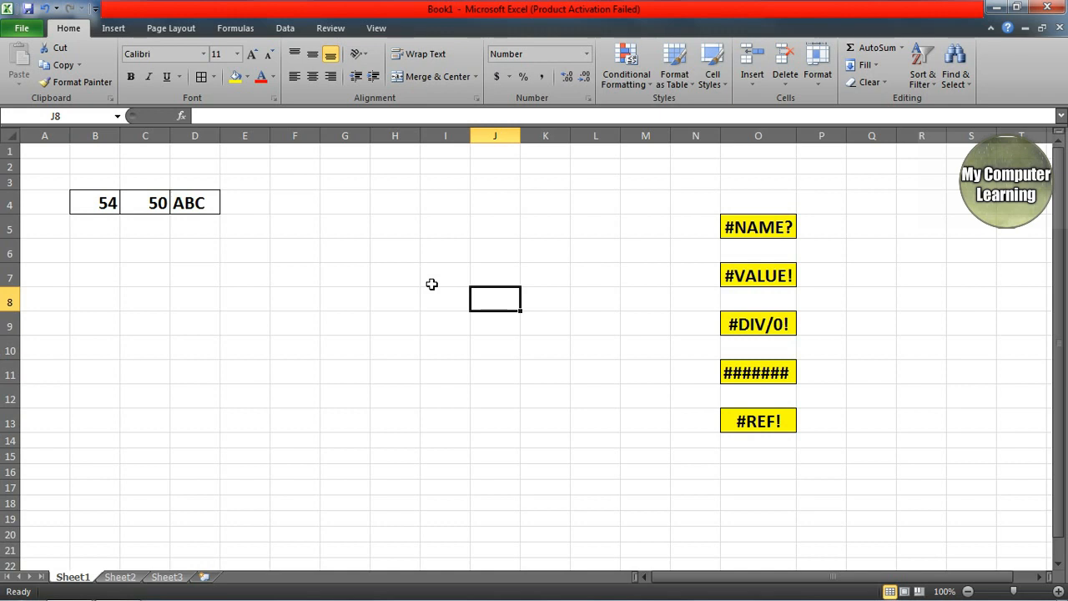
left_click(229, 331)
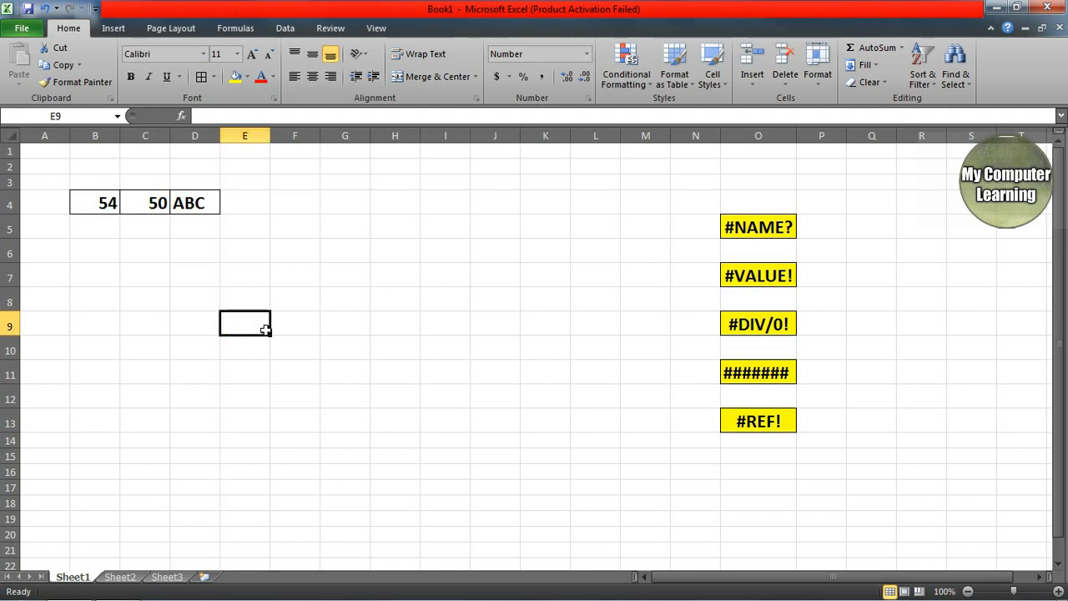
left_click(268, 303)
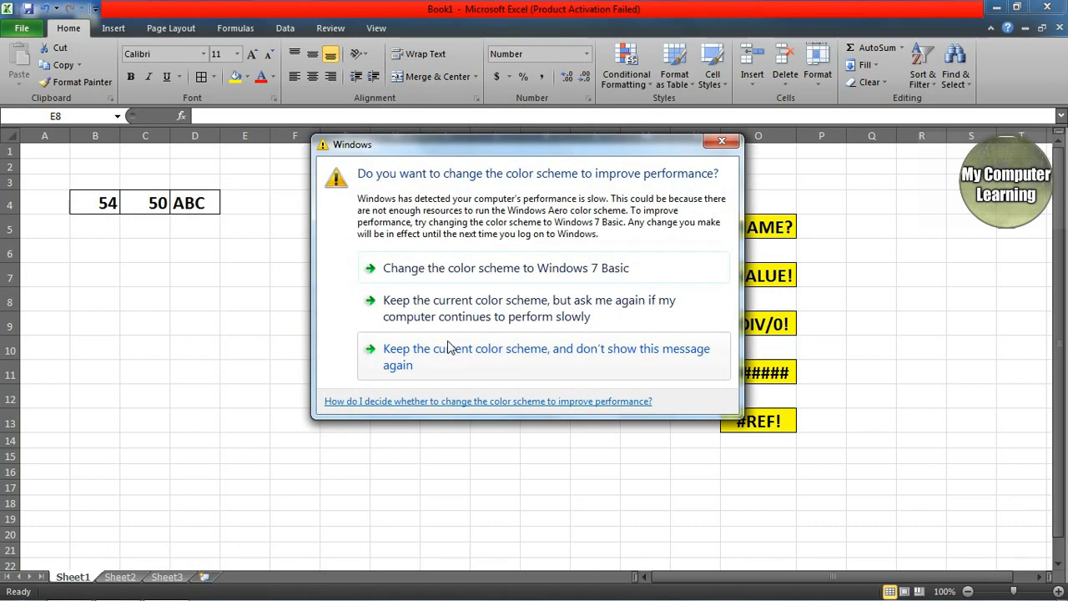
left_click(715, 142)
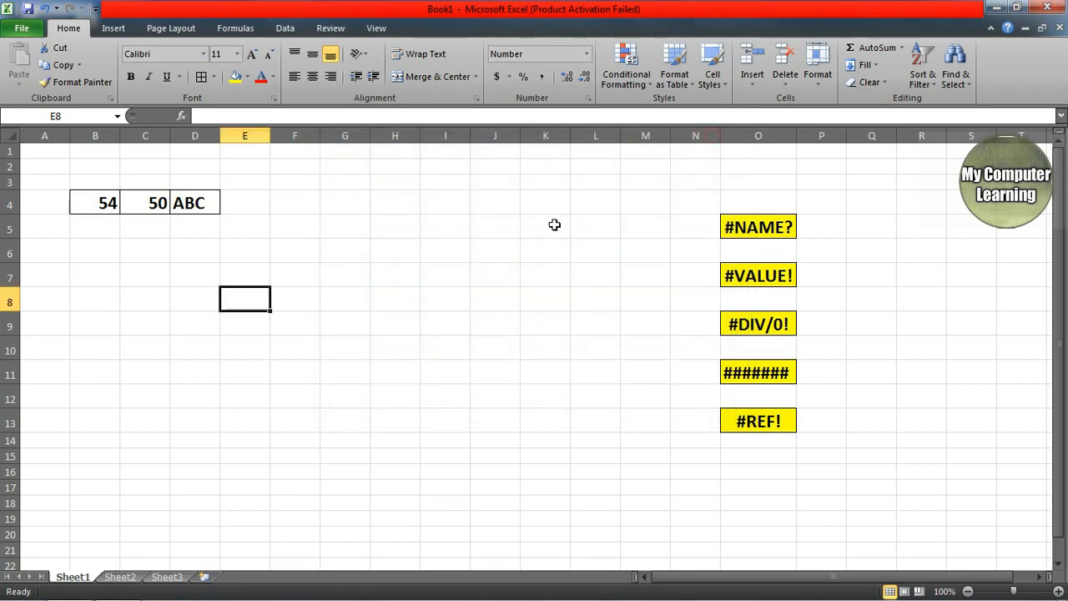
left_click(351, 305)
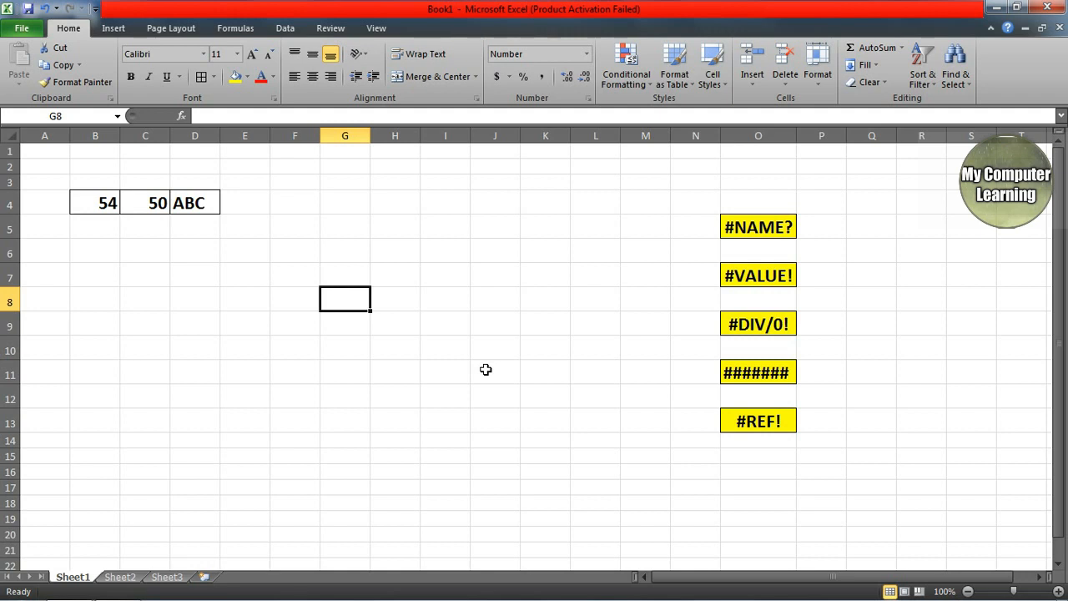
Step: Enter a SUM of B4 and C4 in G7, giving 104.00
left_click(349, 278)
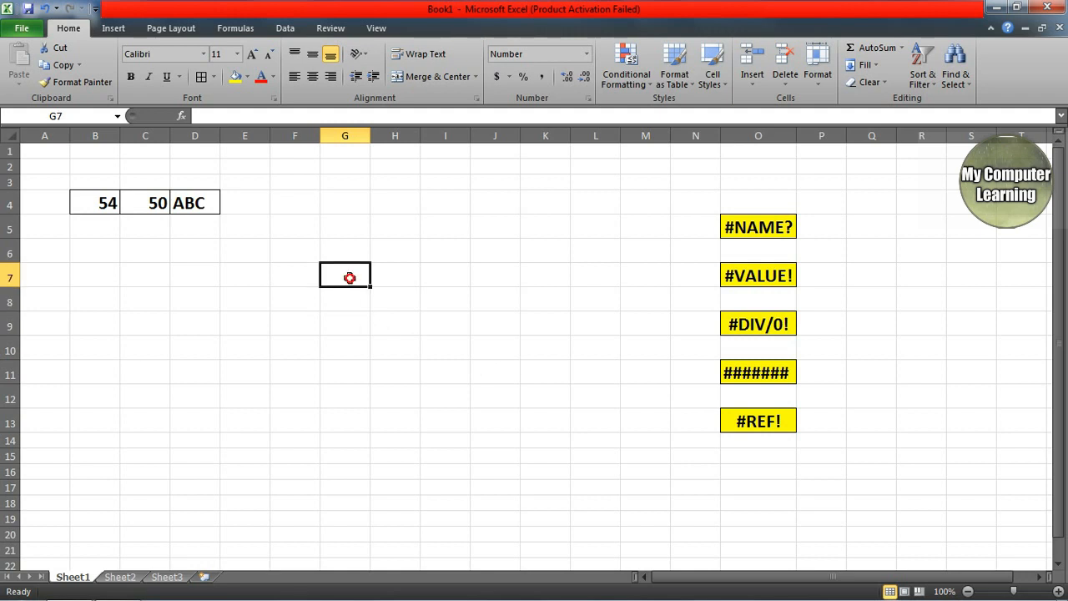
type("=SUM")
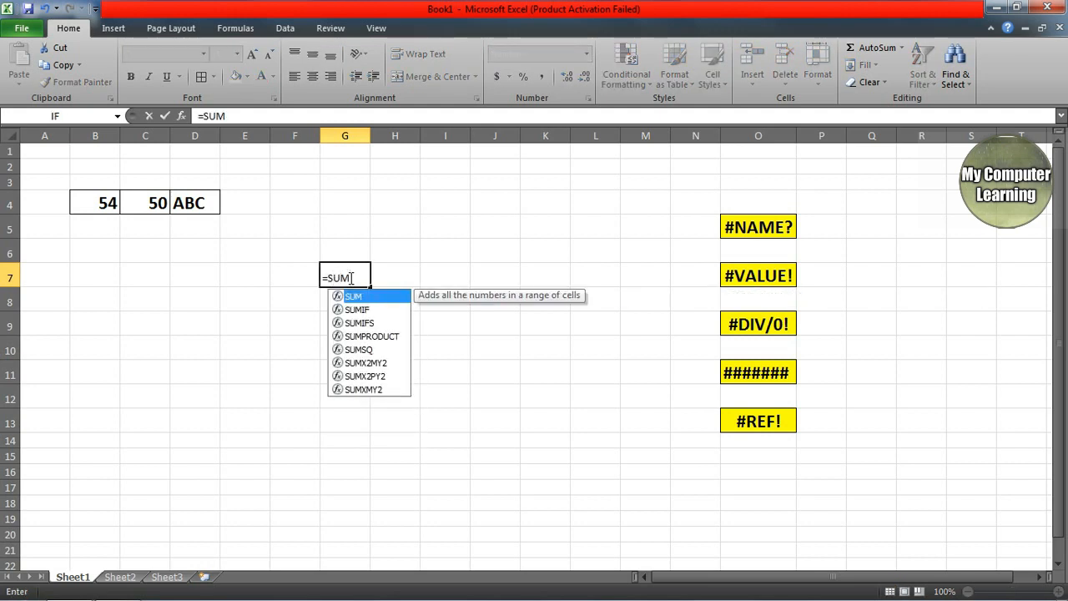
type("(")
left_click(108, 203)
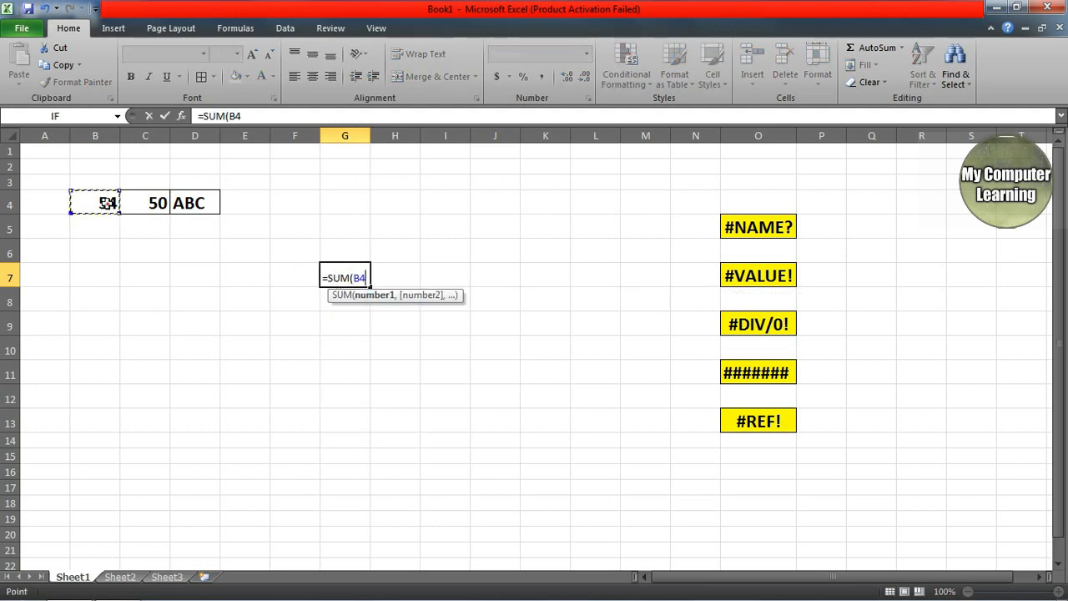
type(",")
left_click(146, 201)
type(")")
key("Return")
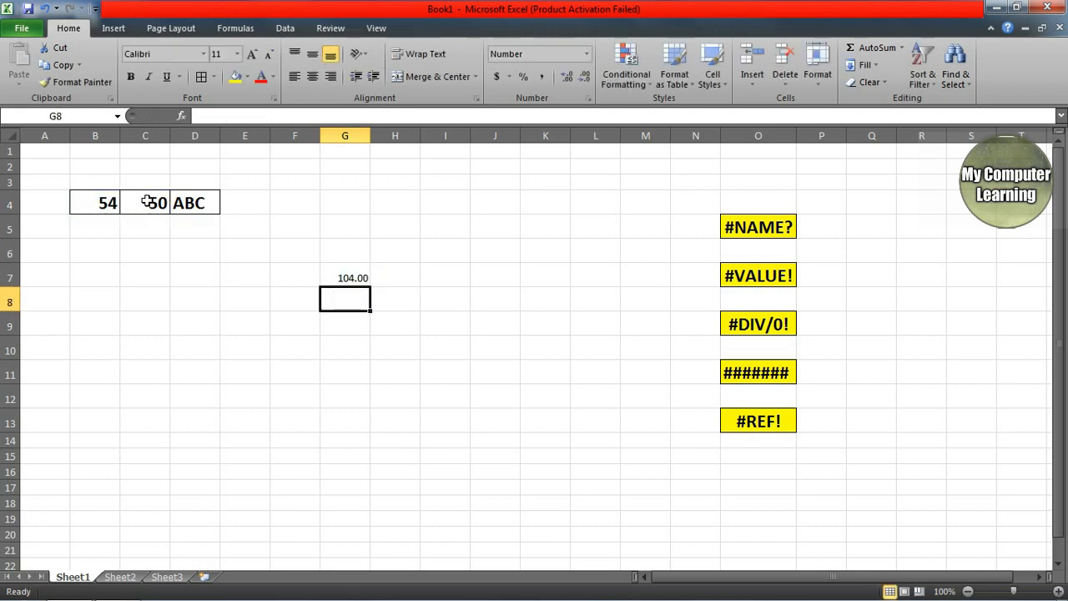
Step: Set the selected block of cells around the result to 18-point font
left_click_drag(134, 253, 663, 489)
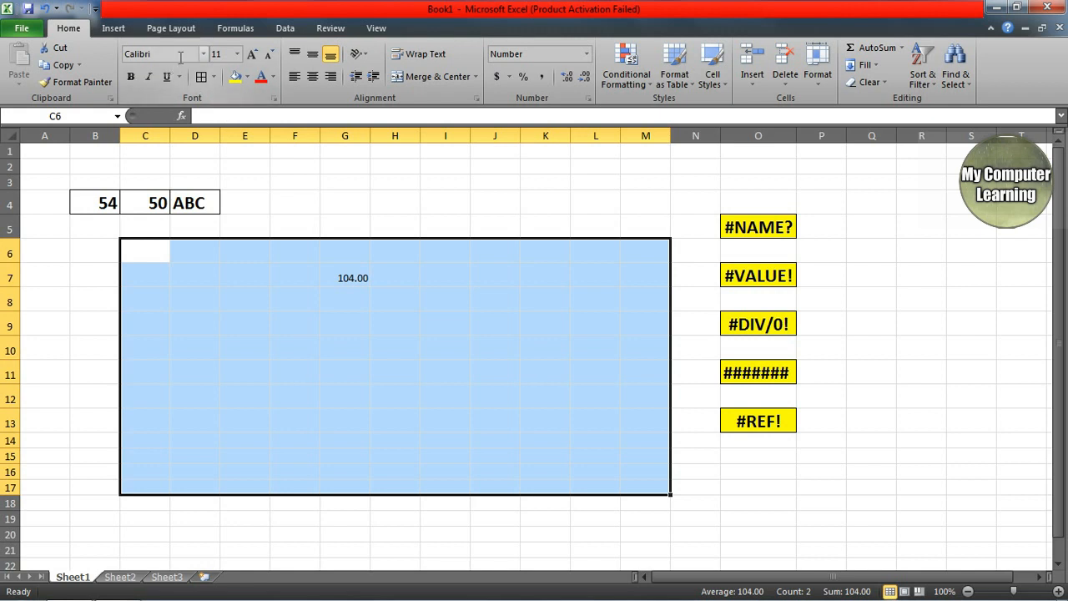
left_click(228, 56)
type("18")
key("Return")
Step: Bold G7's 104.00 result and reopen its SUM formula for editing
left_click(410, 366)
left_click(359, 275)
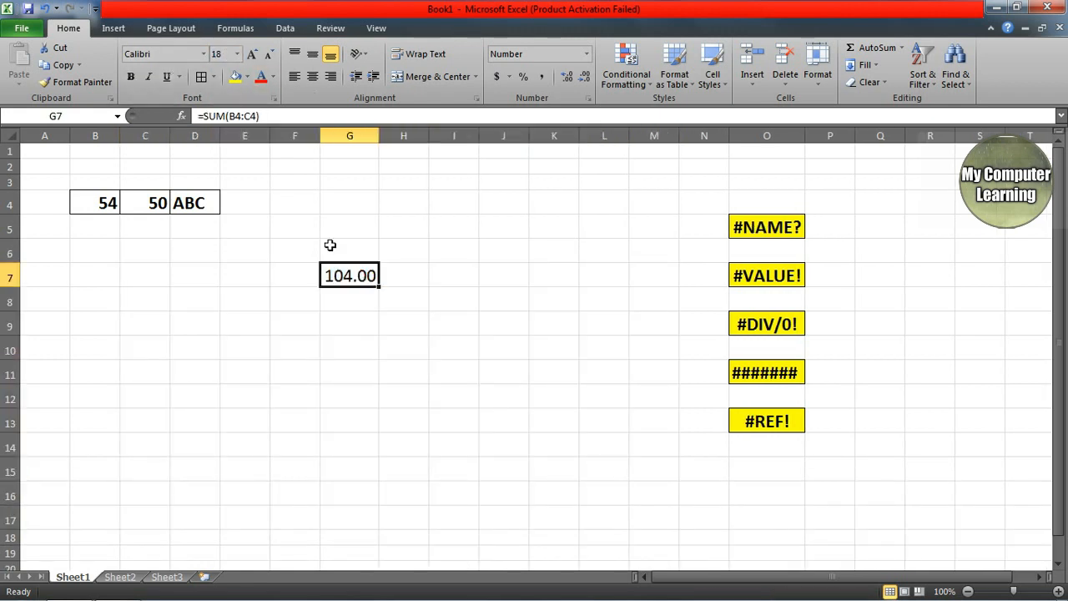
left_click(131, 76)
left_click(341, 424)
left_click(348, 275)
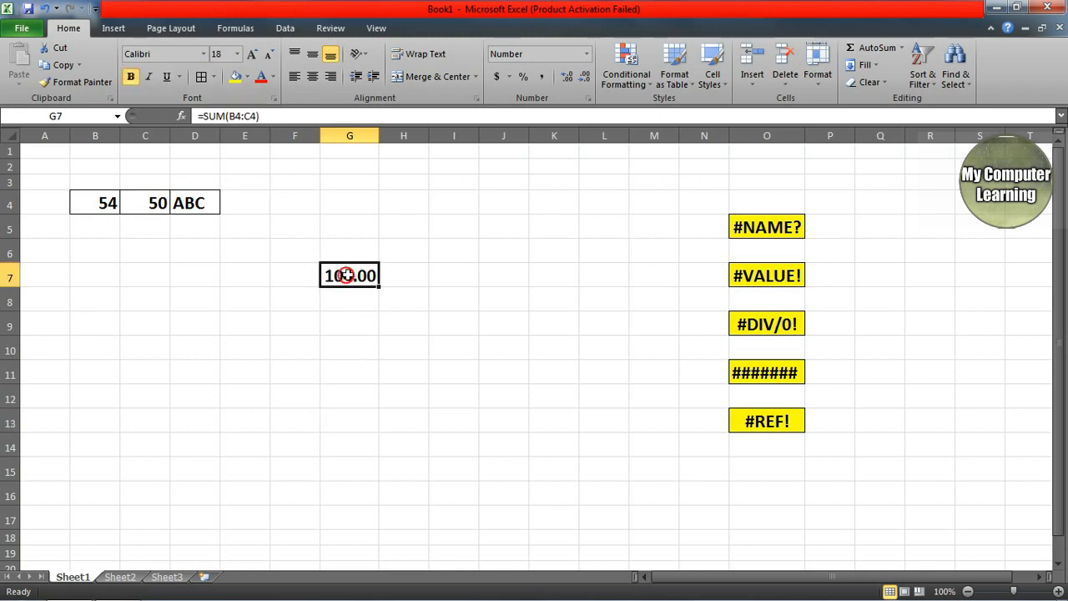
double_click(347, 273)
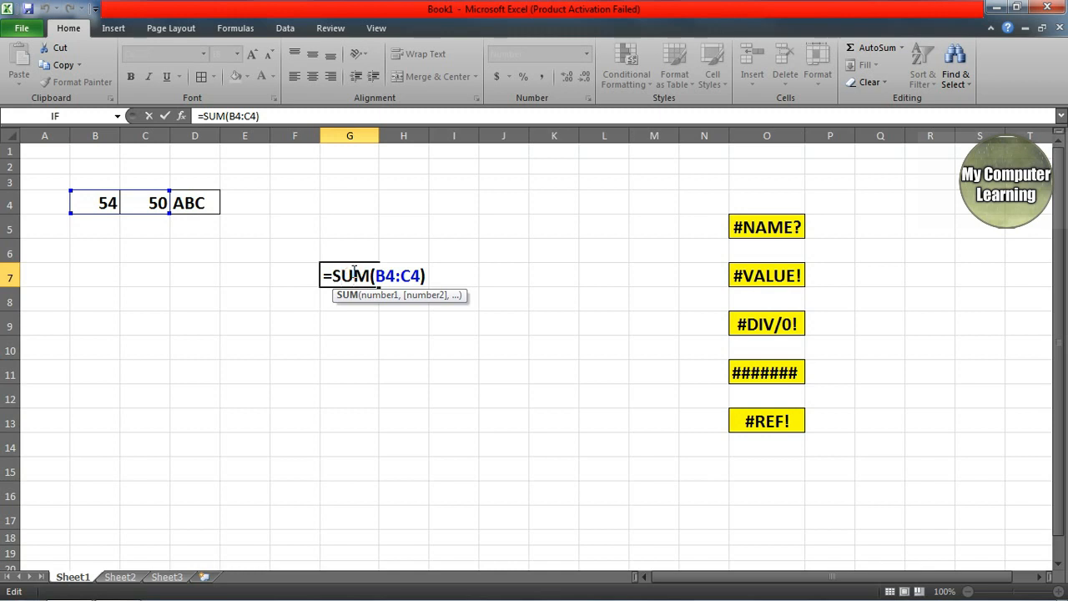
Step: Misspell G7's function as SOM, producing a #NAME? error
key("BackSpace")
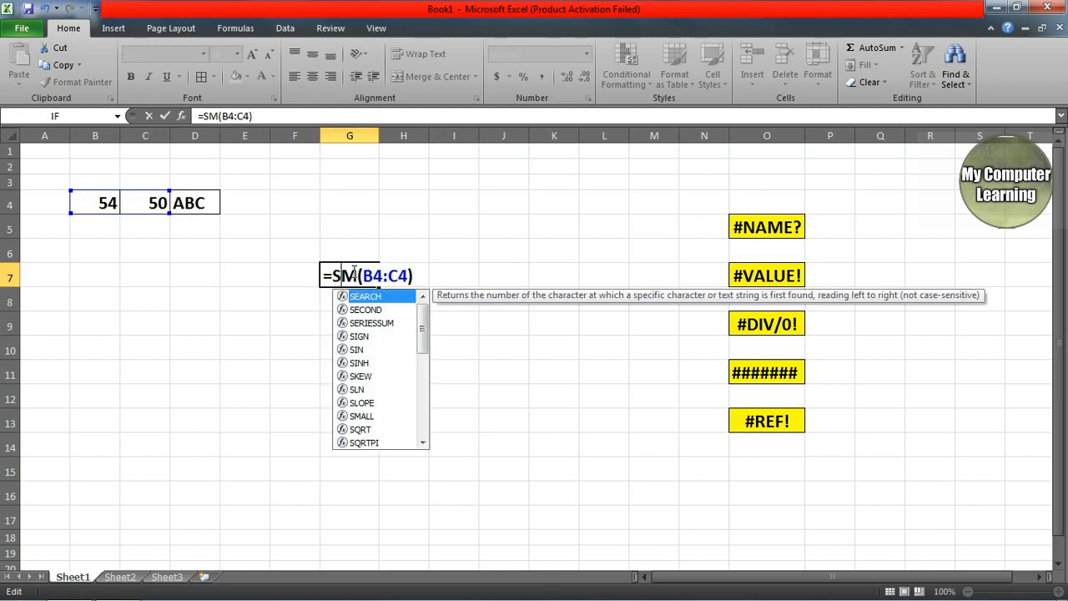
type("O")
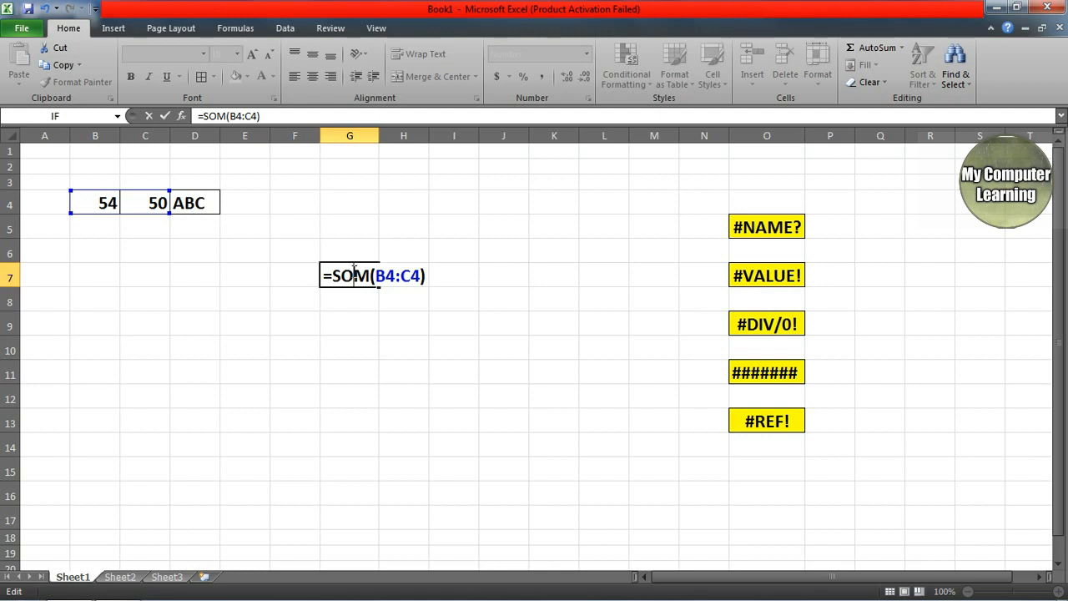
key("Return")
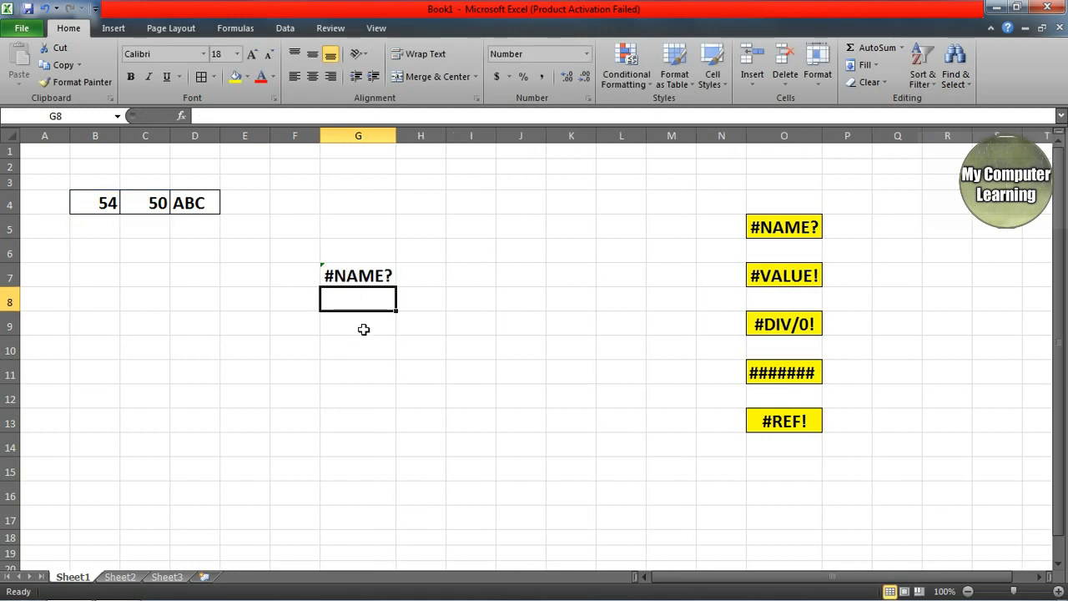
left_click(352, 282)
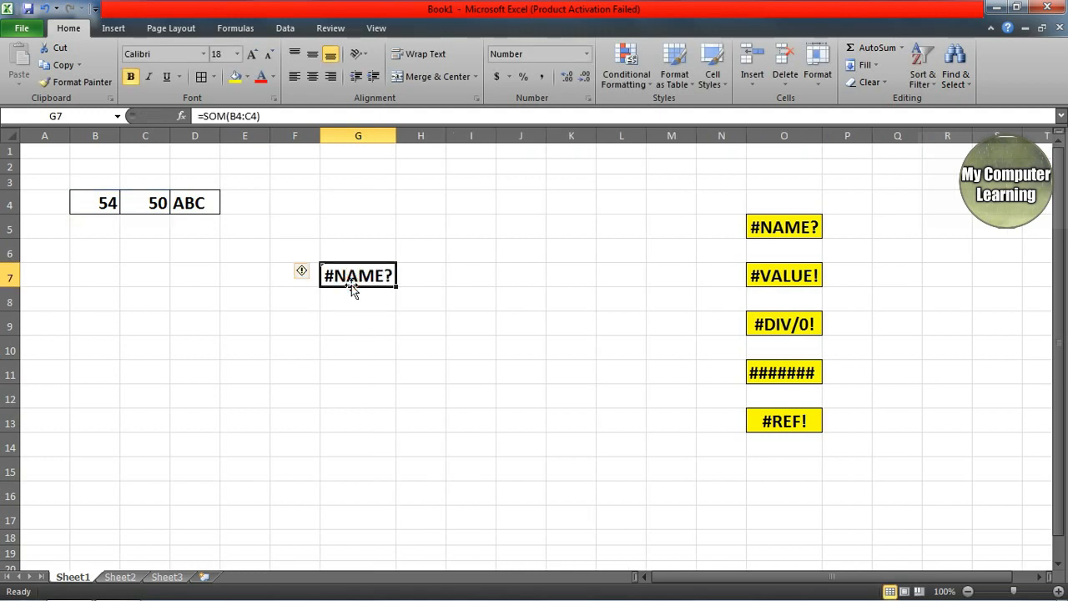
Step: Open G7's SOM formula for editing and leave it unchanged
double_click(351, 284)
left_click(357, 312)
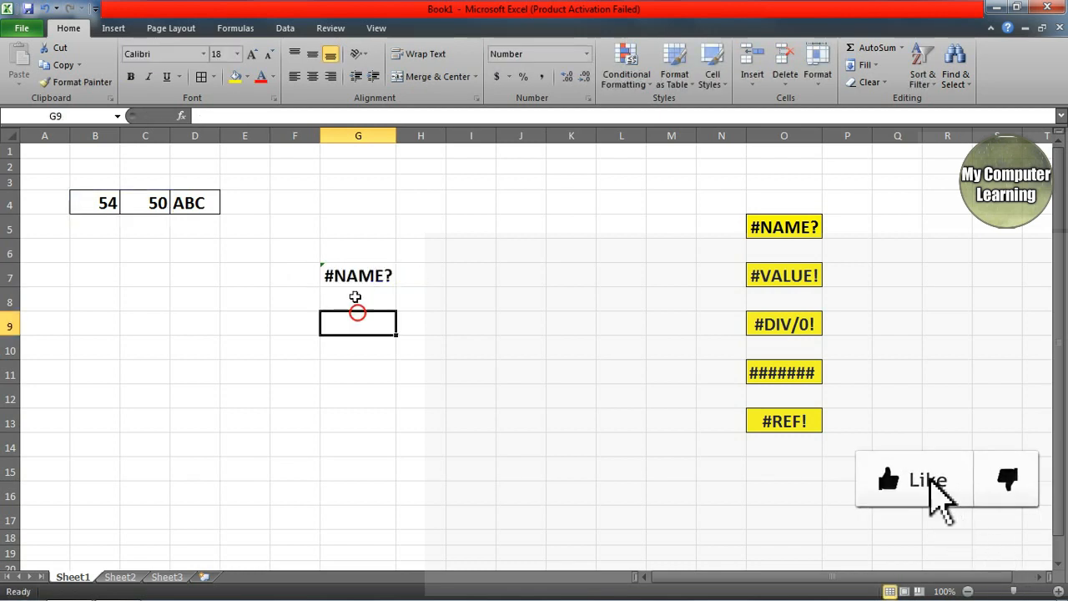
double_click(351, 279)
left_click(336, 275)
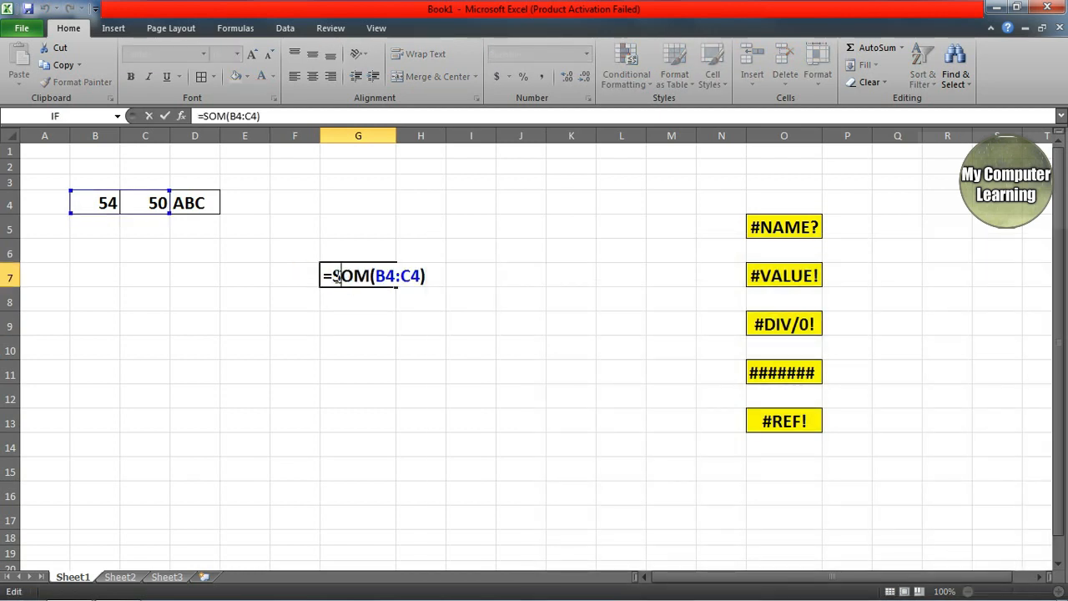
left_click(358, 324)
Step: Replace the O with U so G7 reads =SUM(B4:C4) and shows 104.00 again
left_click(351, 278)
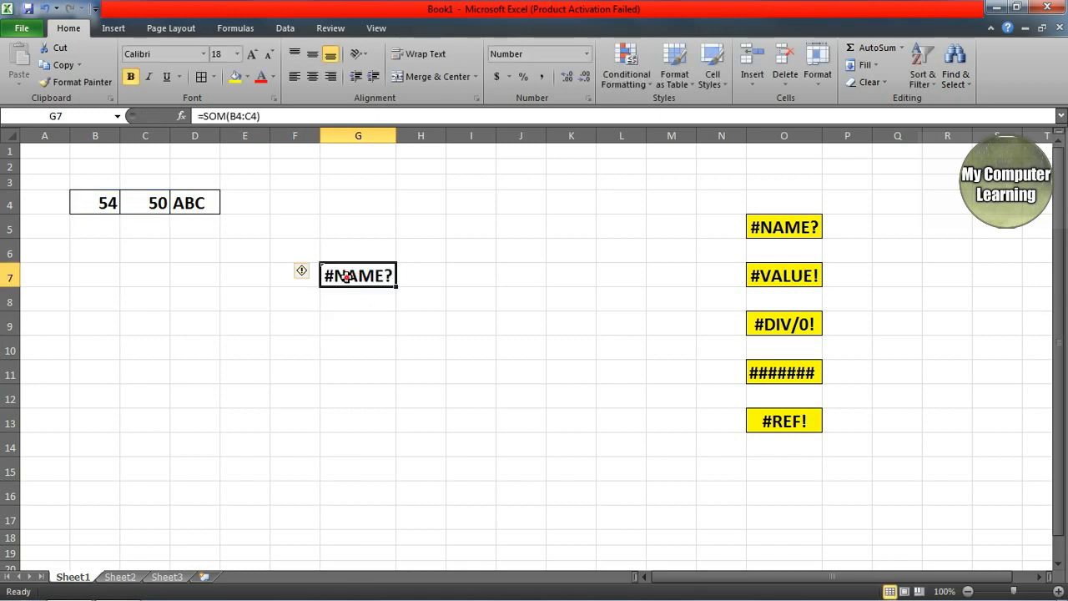
double_click(346, 277)
left_click_drag(340, 276, 354, 276)
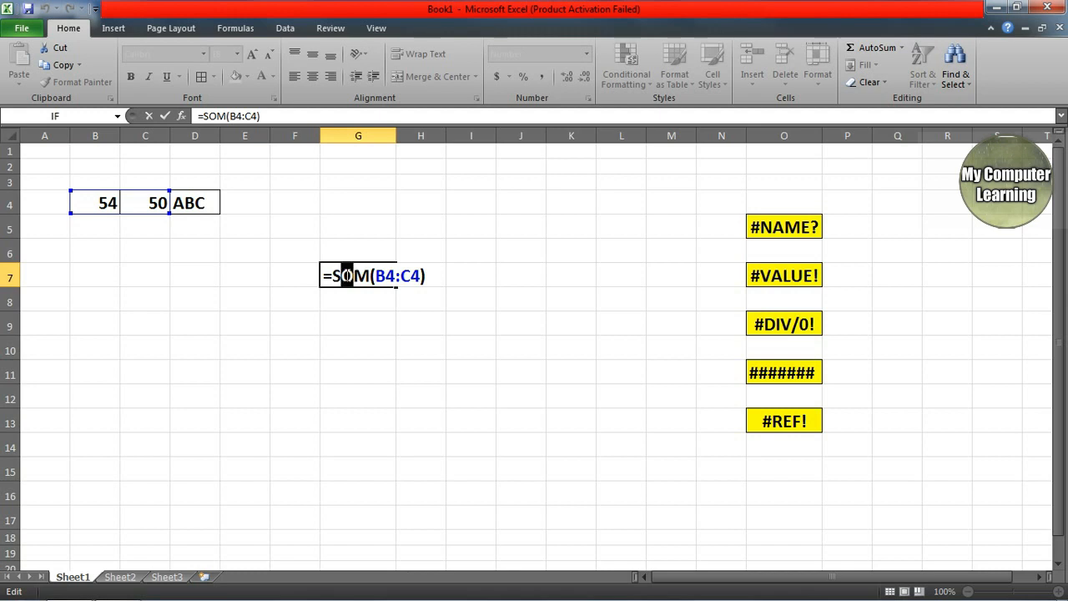
type("U")
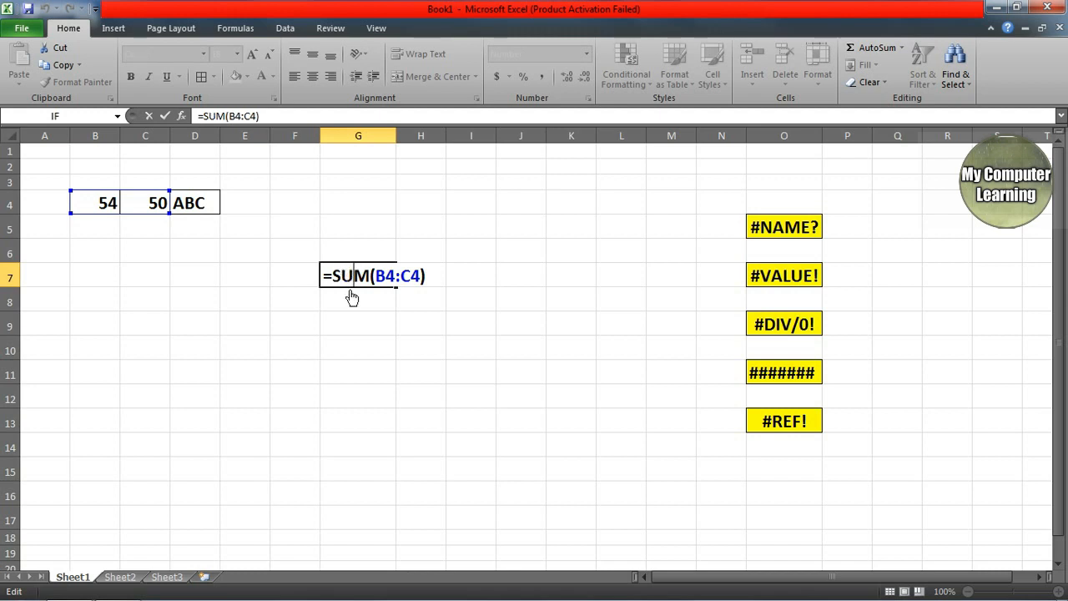
key("Return")
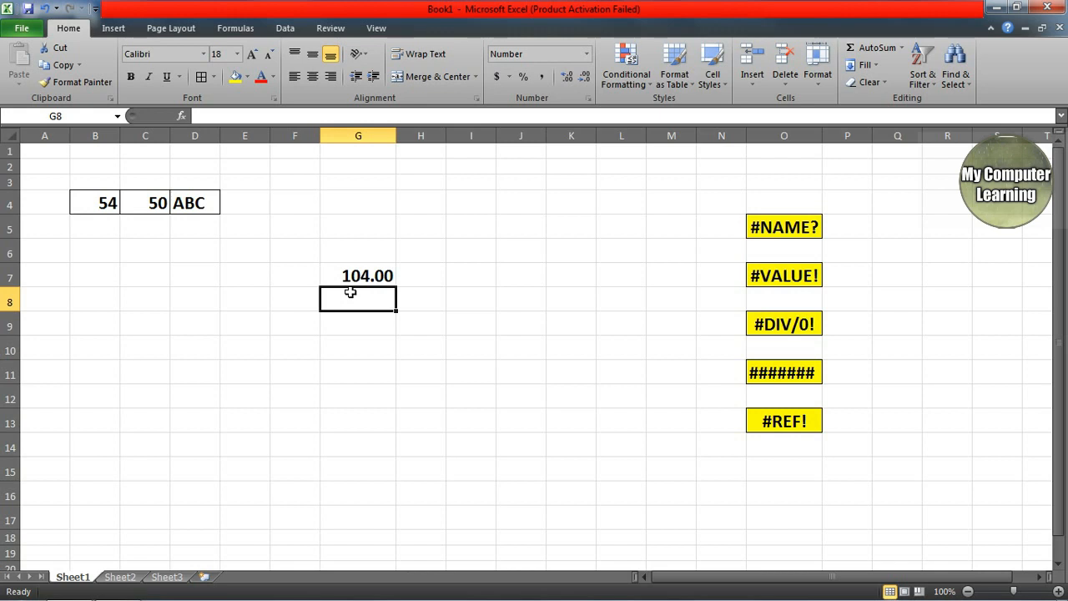
type("=")
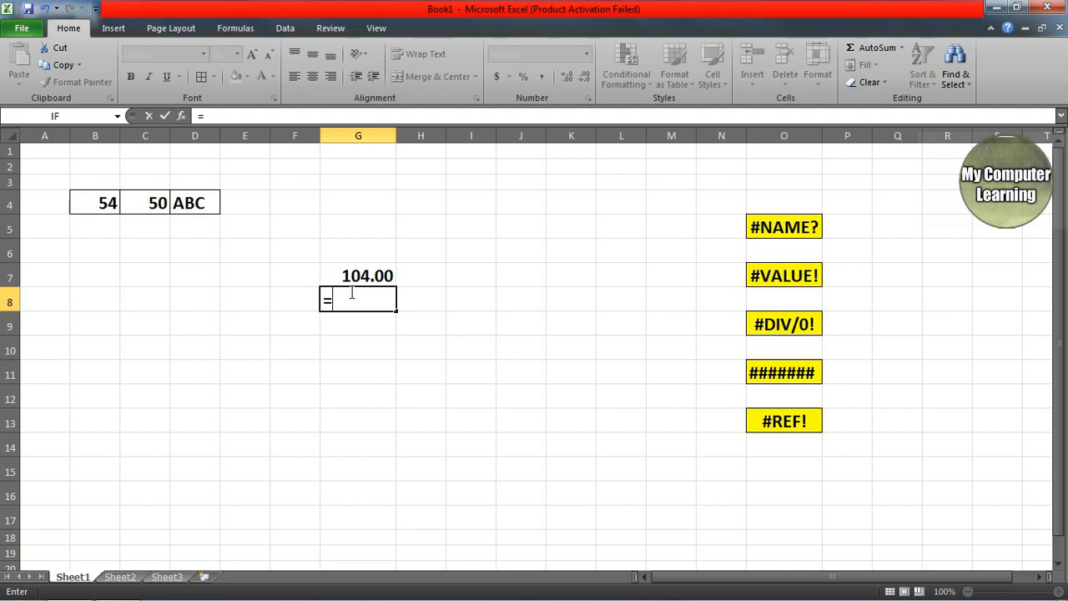
Step: Enter =DUM(B4:C4) in G8 and bold the resulting #NAME? error
type("DUM(")
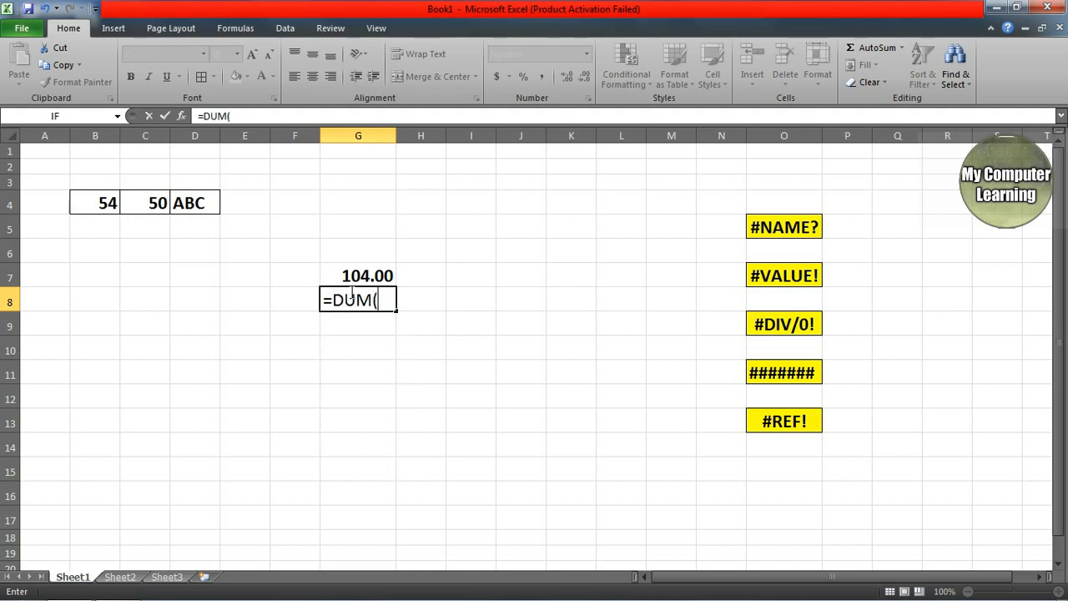
left_click(94, 201)
left_click_drag(93, 200, 135, 203)
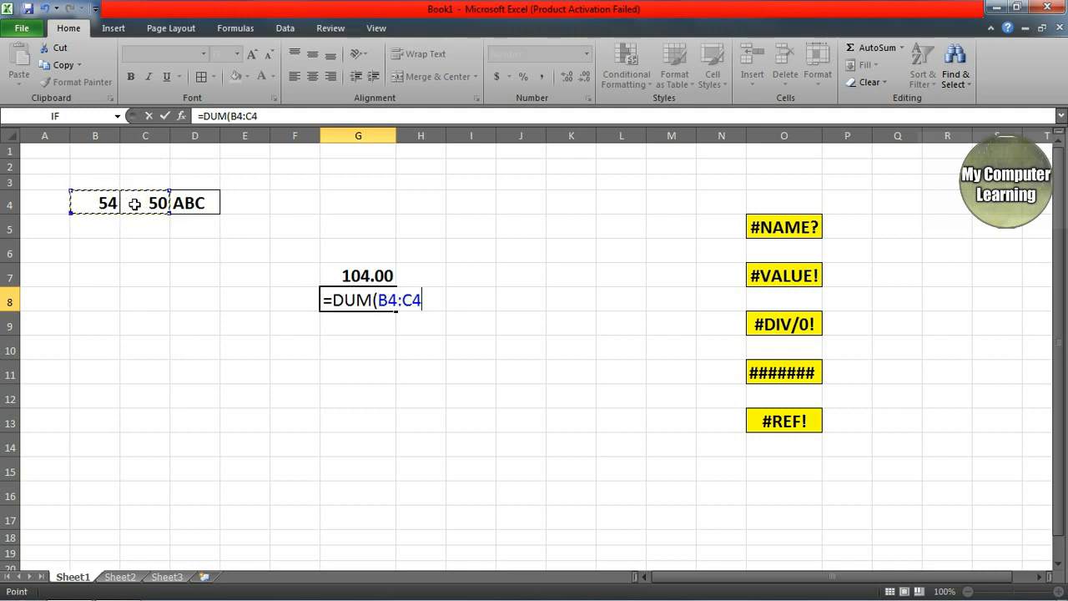
type(")")
key("Return")
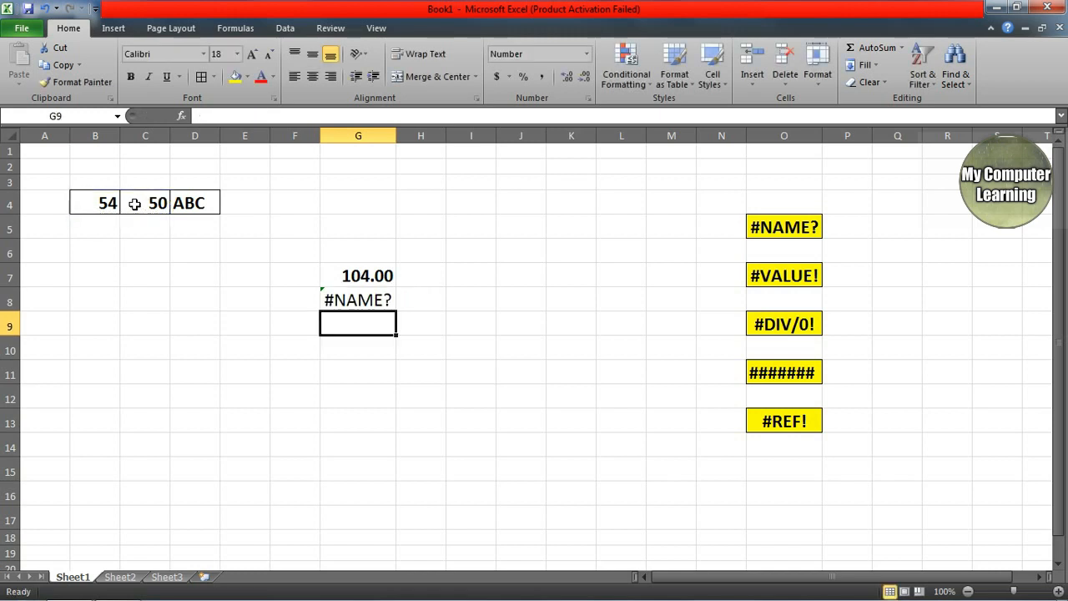
left_click(361, 303)
left_click(133, 76)
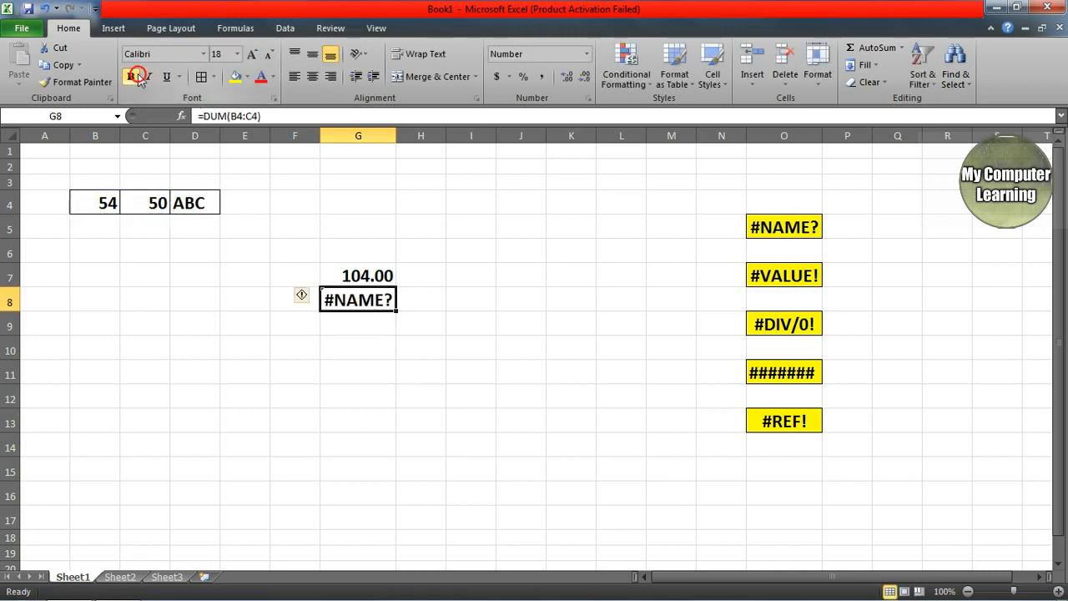
Step: Correct DUM to SUM so G8 shows 104.00, then clear the results in F7:G8
double_click(358, 299)
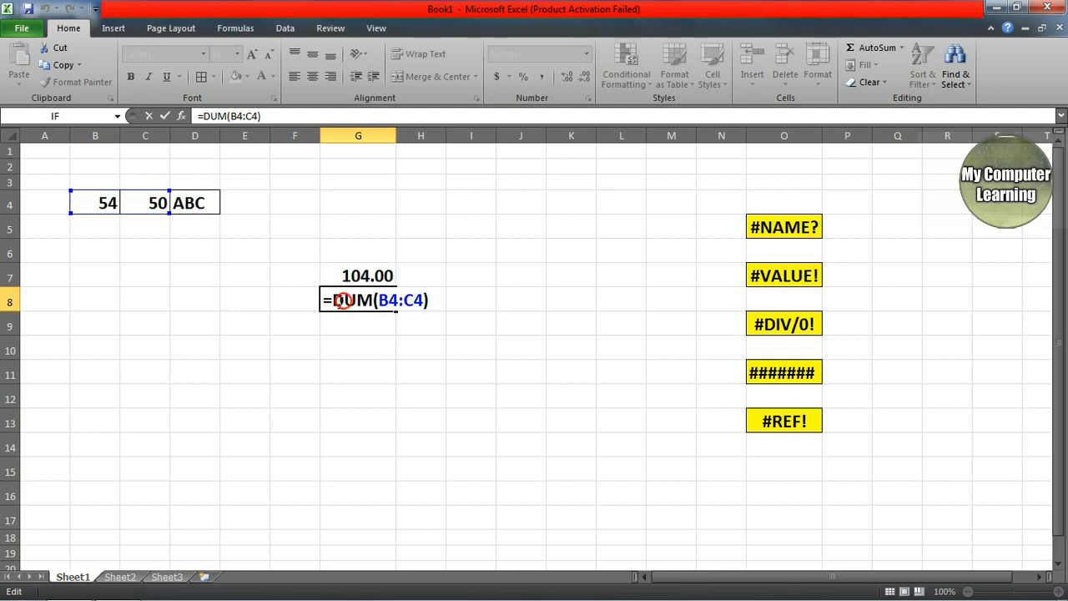
left_click_drag(343, 301, 333, 300)
type("S")
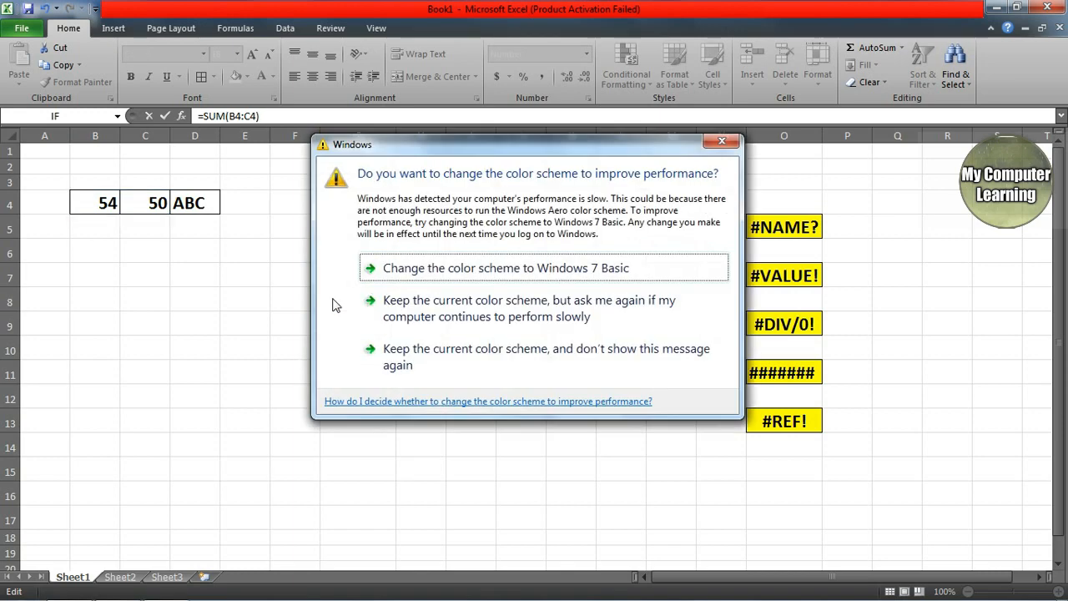
left_click(727, 139)
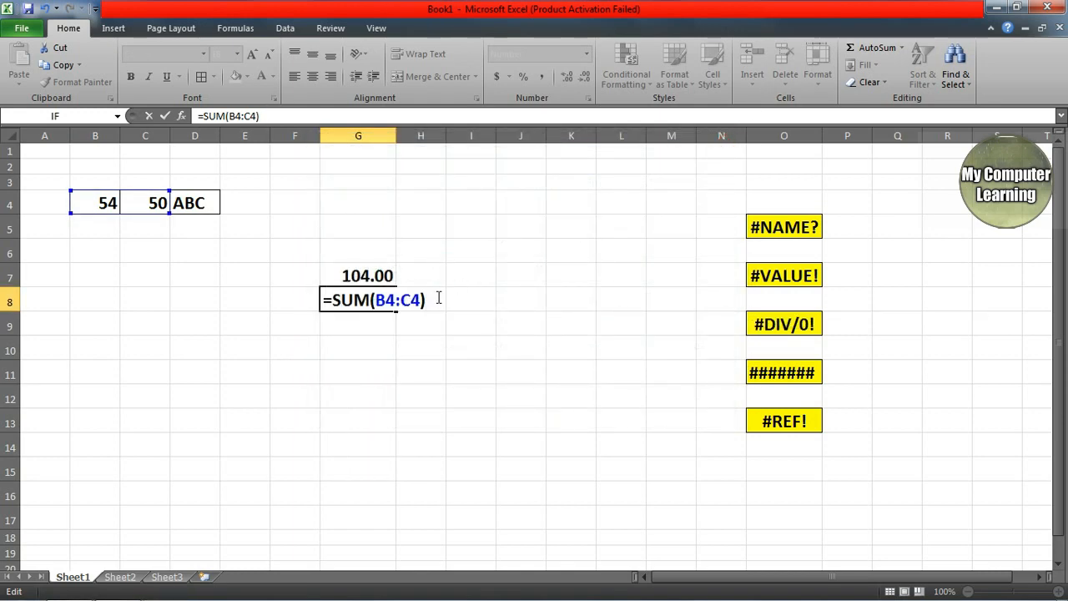
key("Return")
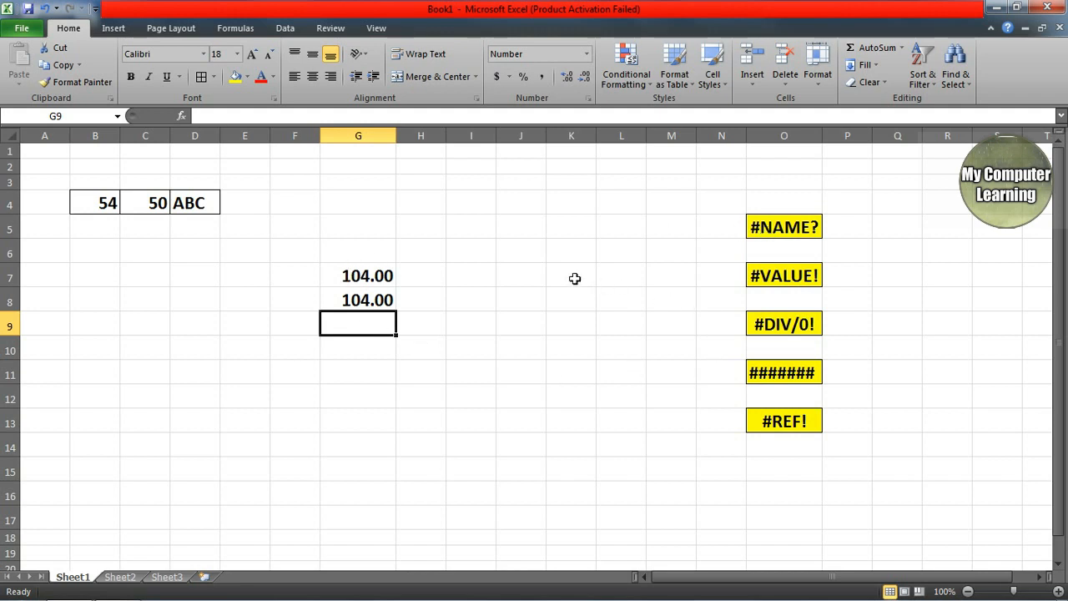
left_click_drag(308, 268, 392, 294)
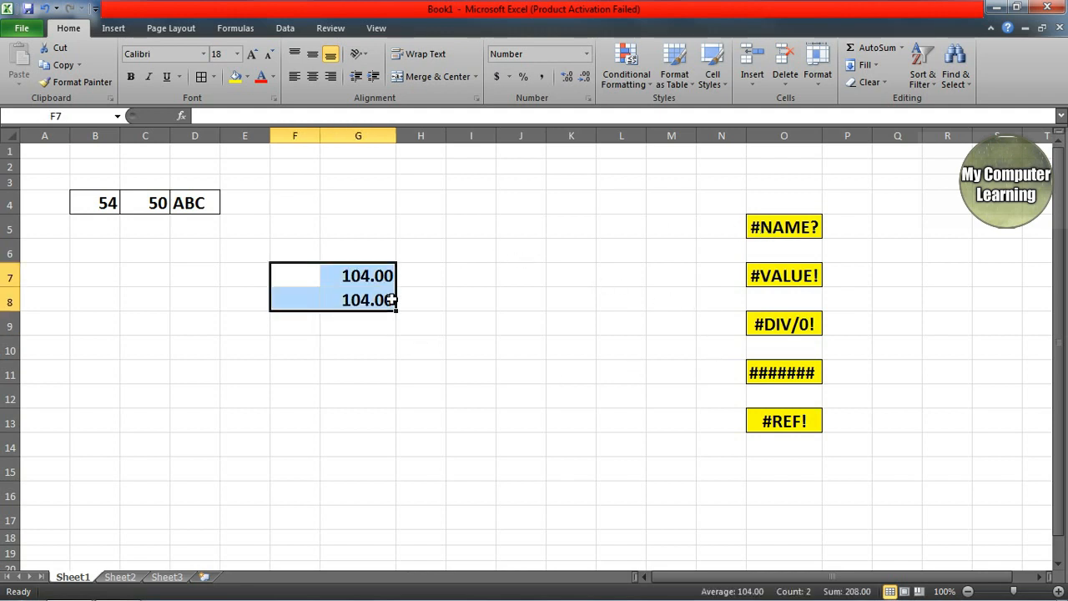
key("Delete")
Step: Deselect the cleared G7:G8 cells by selecting empty cells such as E8
left_click(375, 373)
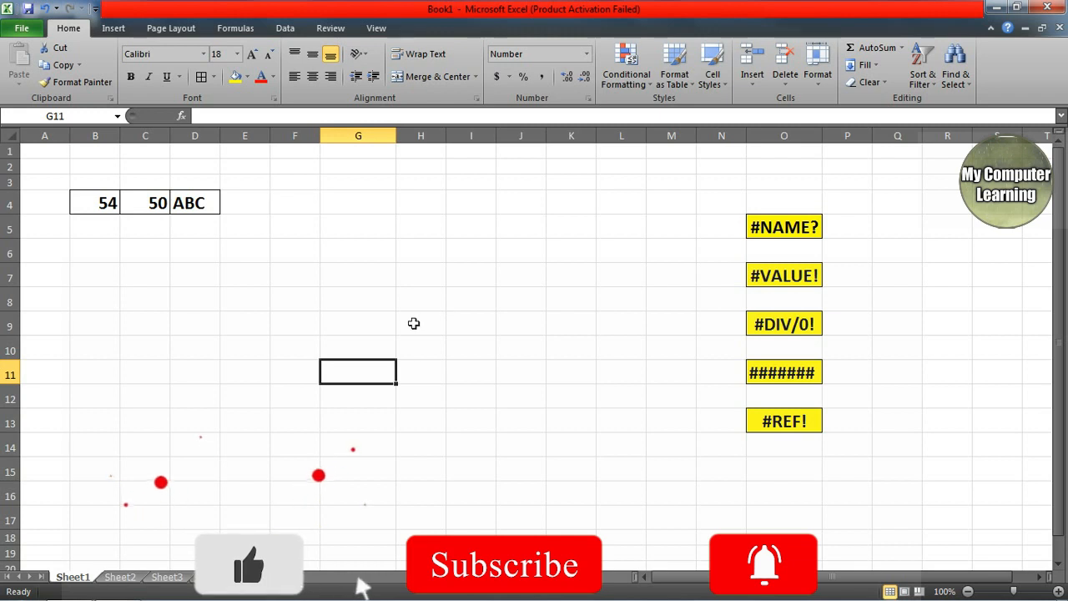
left_click(258, 306)
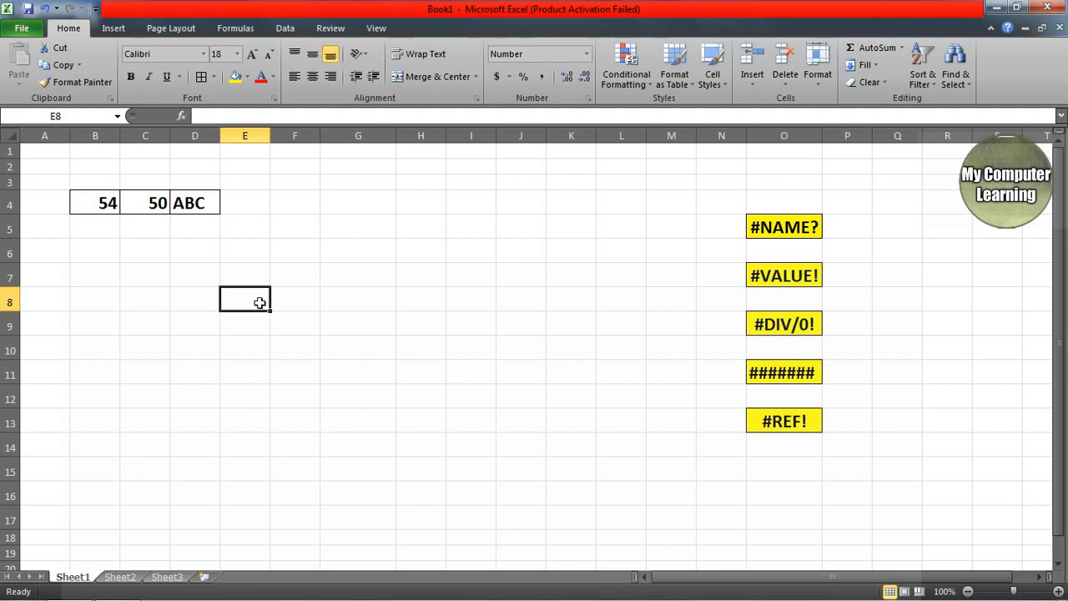
Step: Enter =B4+C4 in F6, giving 104.00
left_click(310, 256)
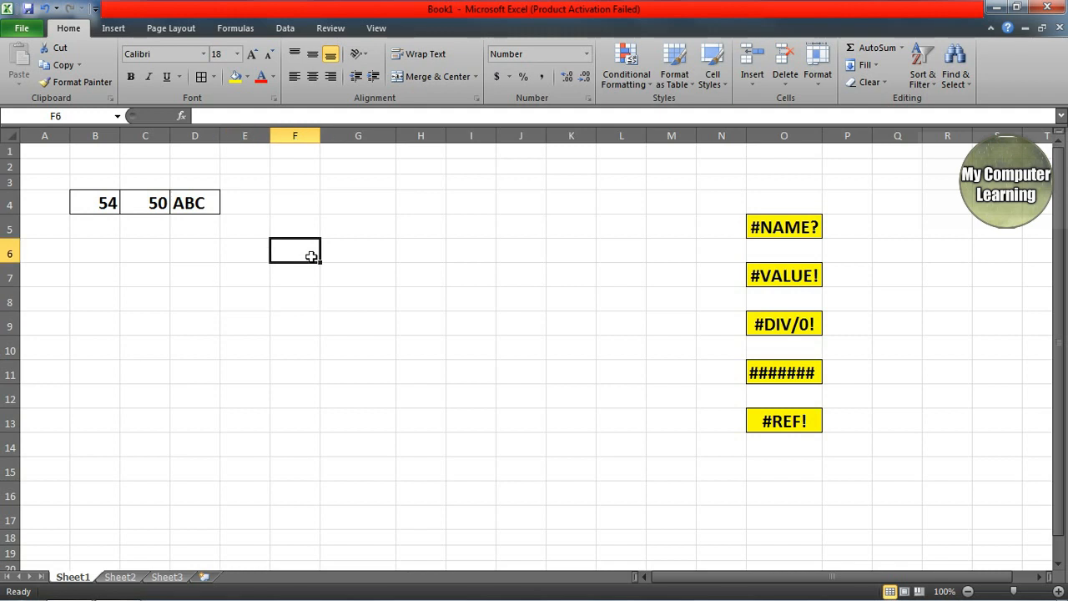
type("=")
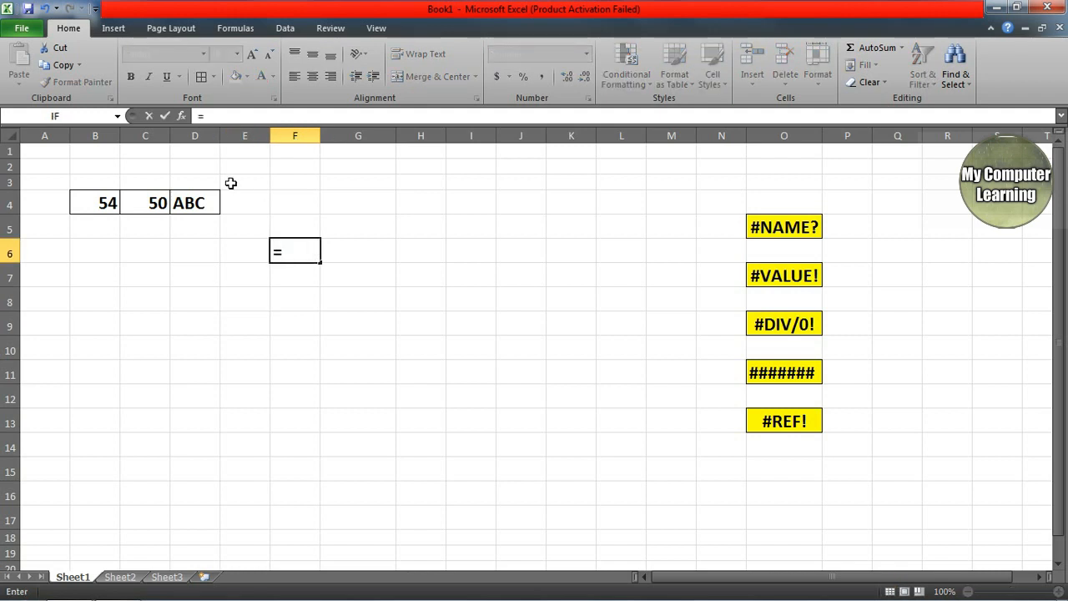
left_click(108, 200)
type("+")
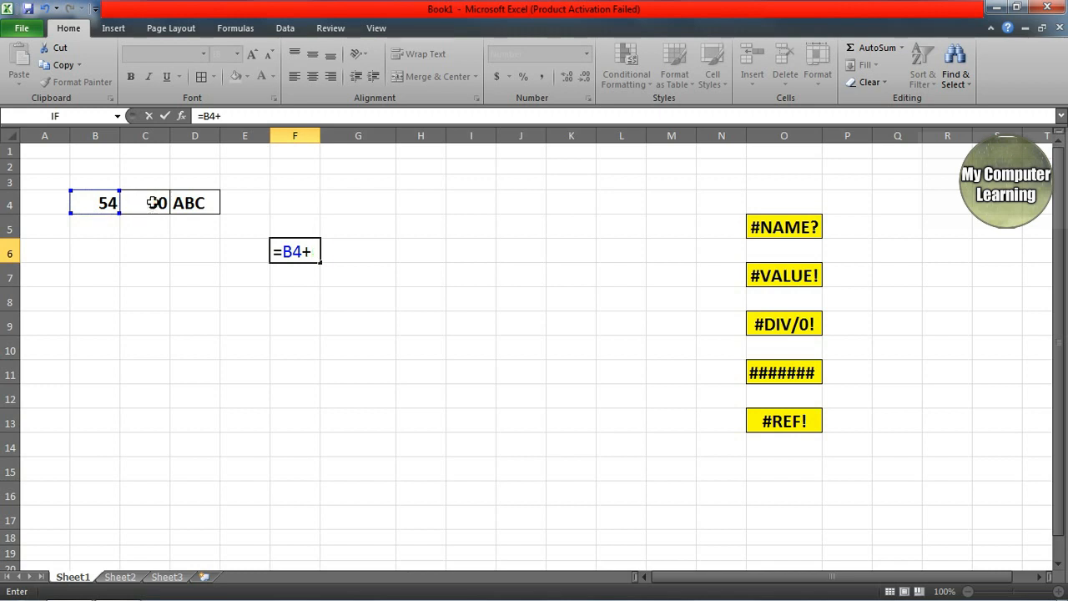
left_click(154, 203)
key("Return")
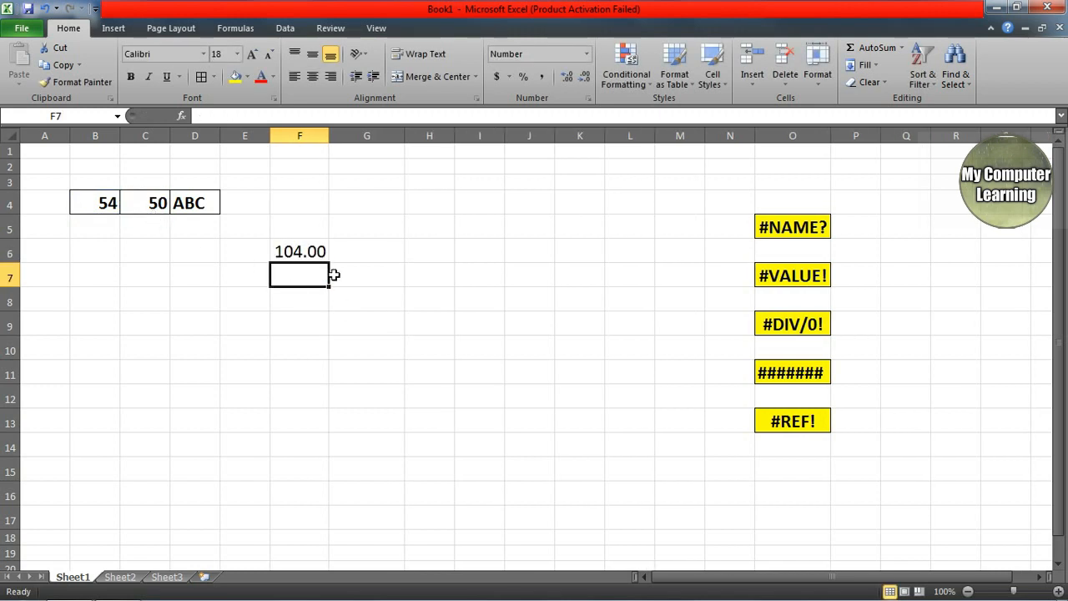
left_click(309, 223)
Step: Enter =C4+D4 in F7, which returns #VALUE! because D4 holds ABC
left_click(297, 282)
type("=")
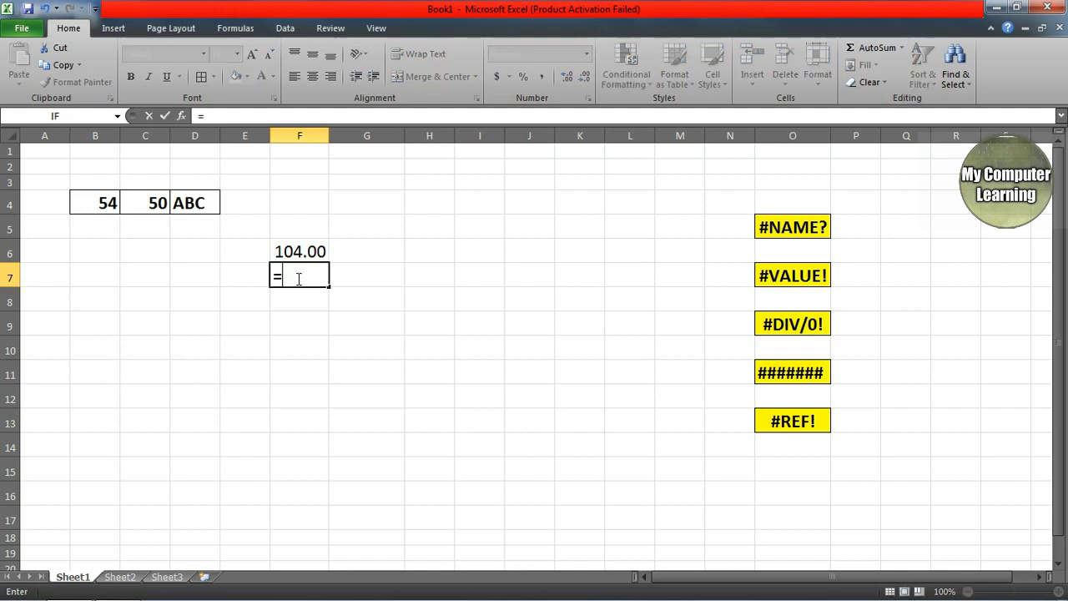
left_click(160, 203)
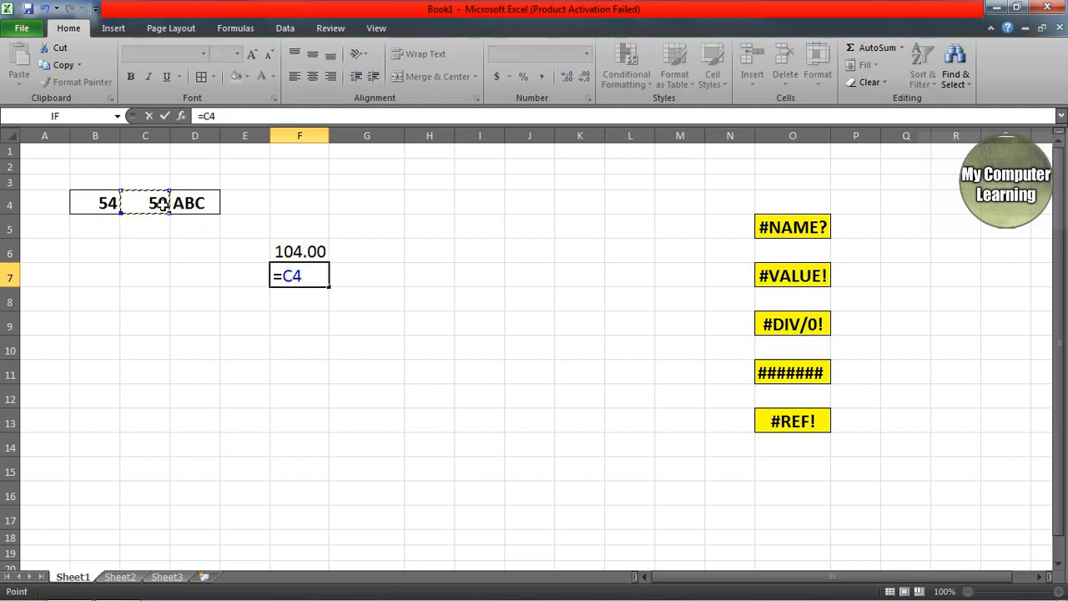
type("+")
left_click(188, 219)
left_click(191, 200)
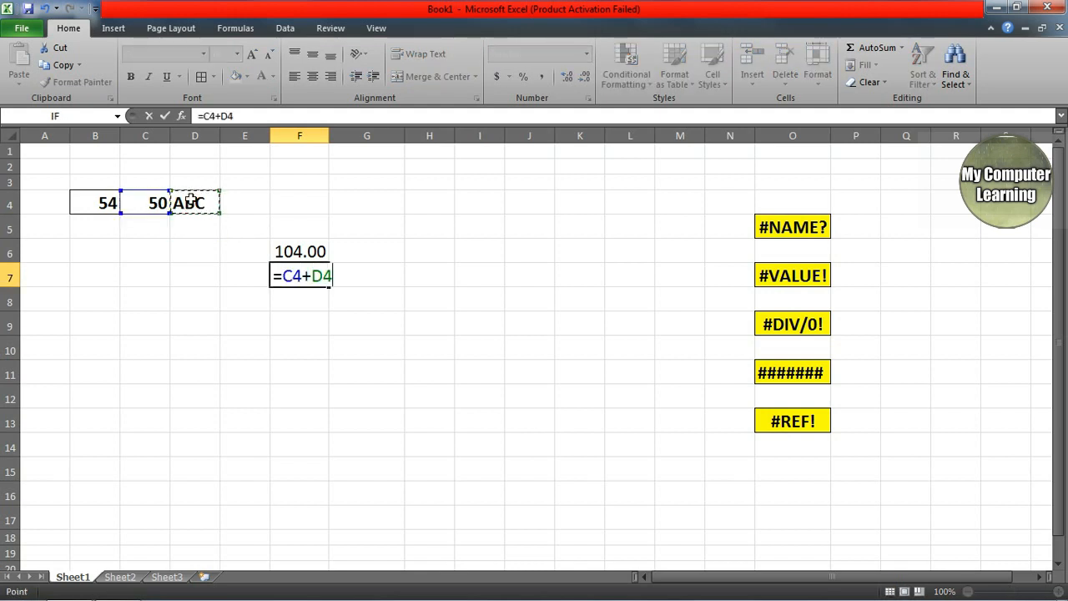
key("Return")
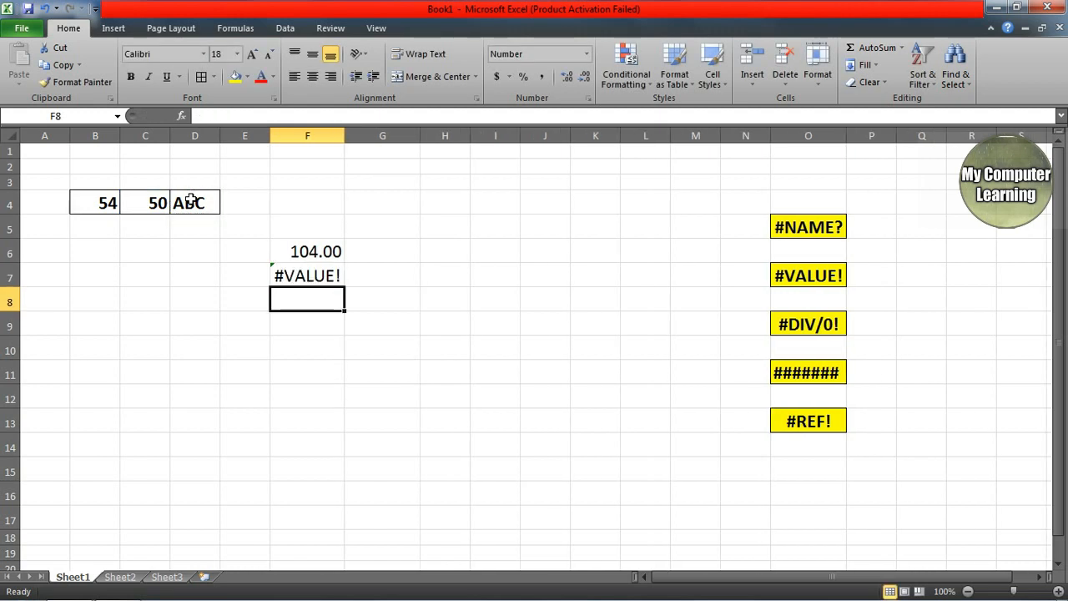
Step: Compare F6's formula, C4's 50 and D4's ABC with F7's #VALUE! formula
left_click(325, 251)
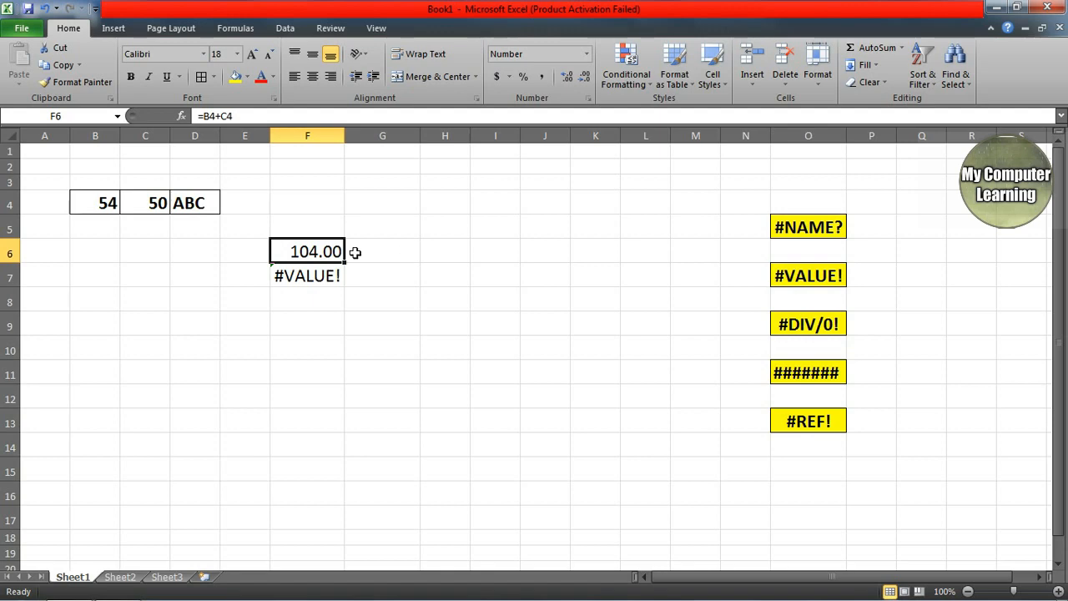
left_click(157, 206)
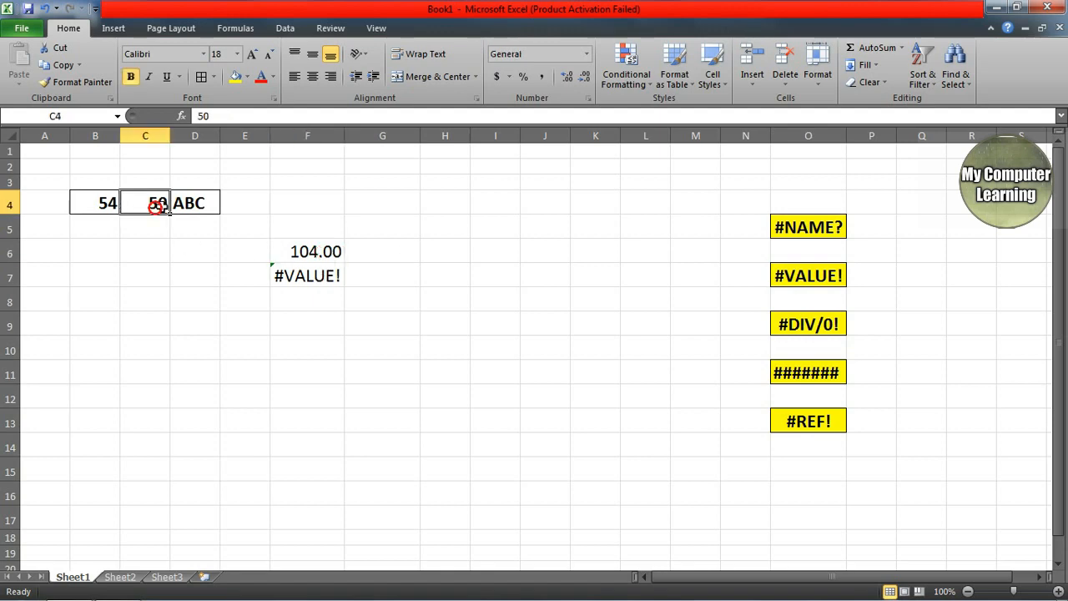
left_click(198, 204)
left_click(305, 281)
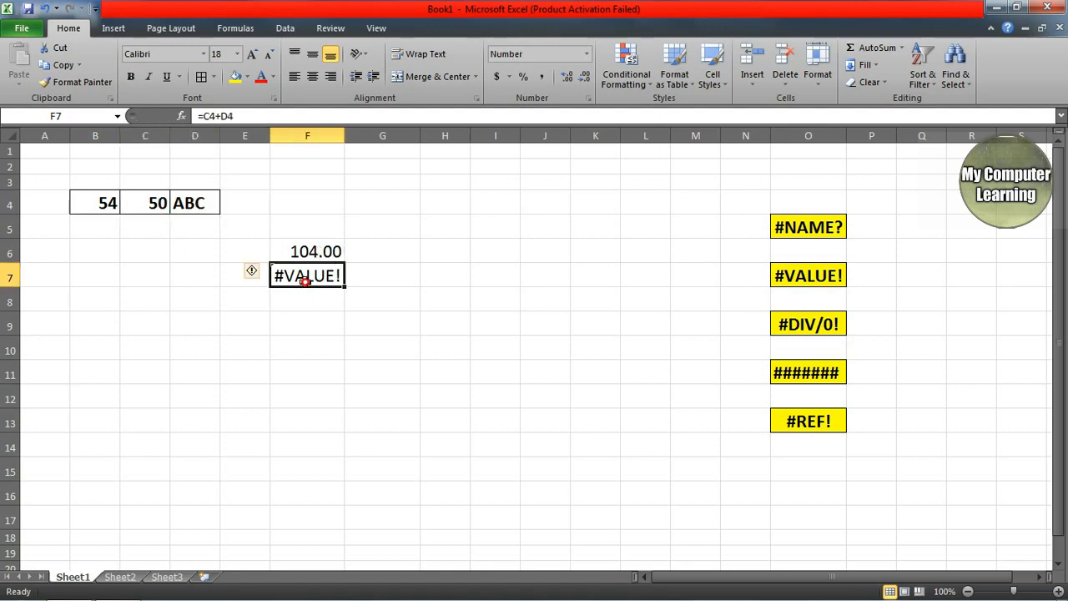
left_click(729, 143)
left_click(289, 304)
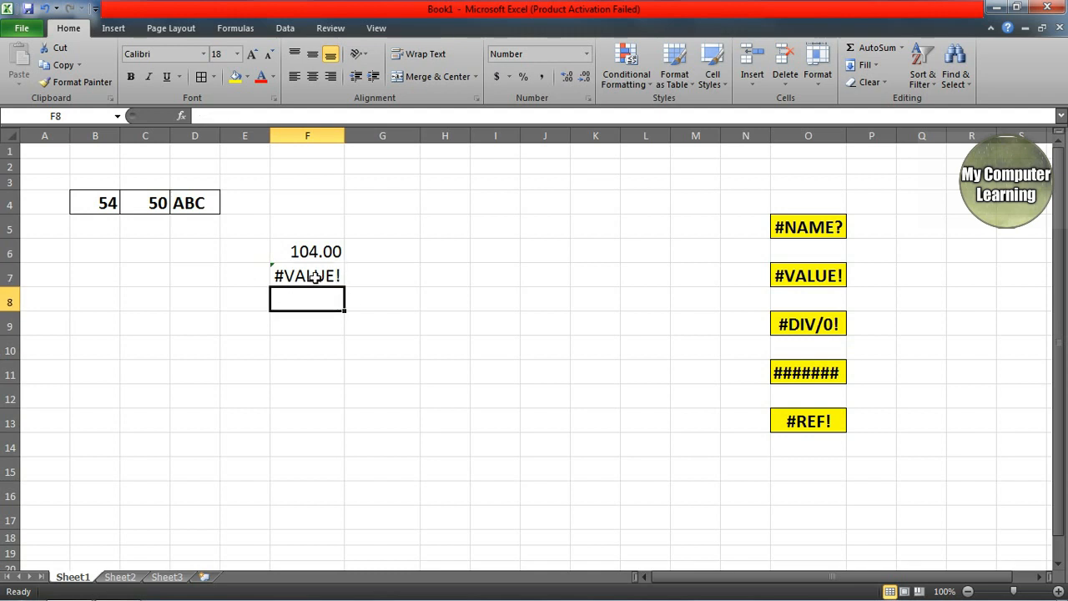
left_click(312, 276)
Step: Enter =SUM(B4:D4) in F8, returning 104.00 despite the ABC text
left_click(308, 302)
type("=SUM")
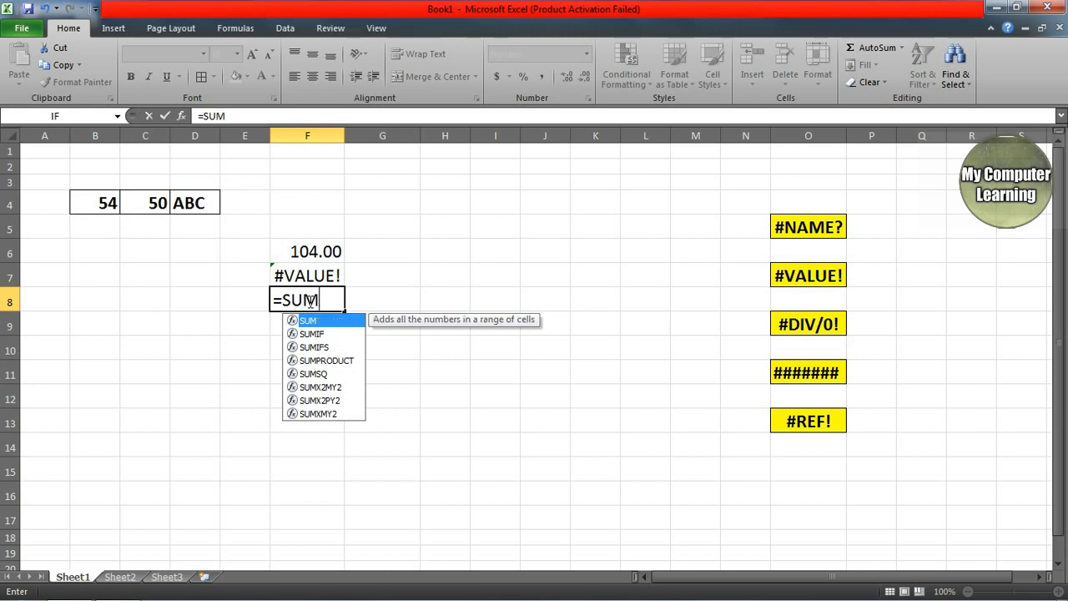
type("(")
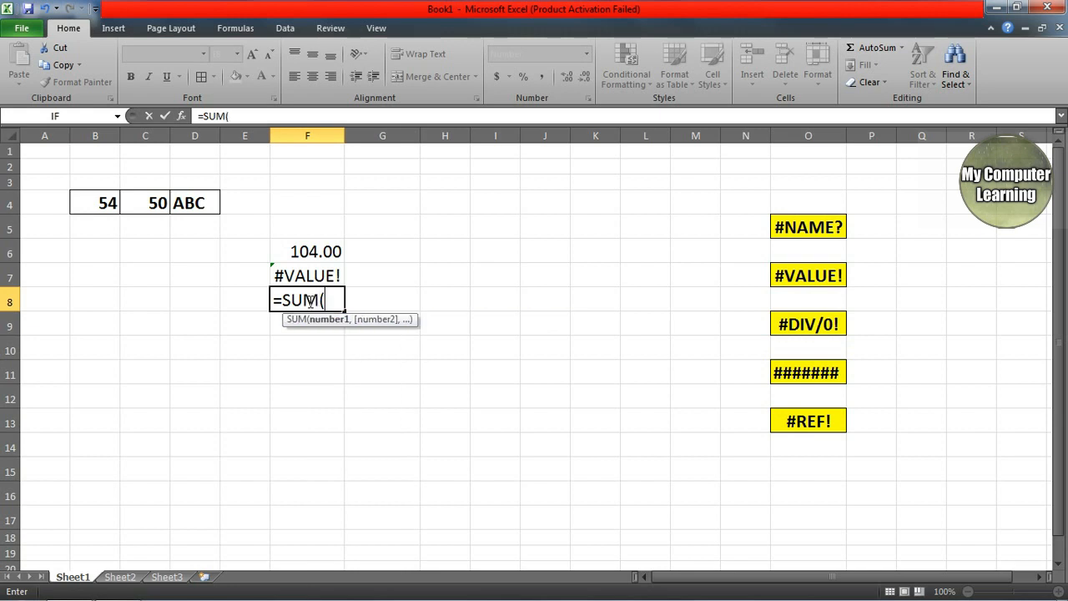
left_click_drag(104, 203, 178, 203)
key("Return")
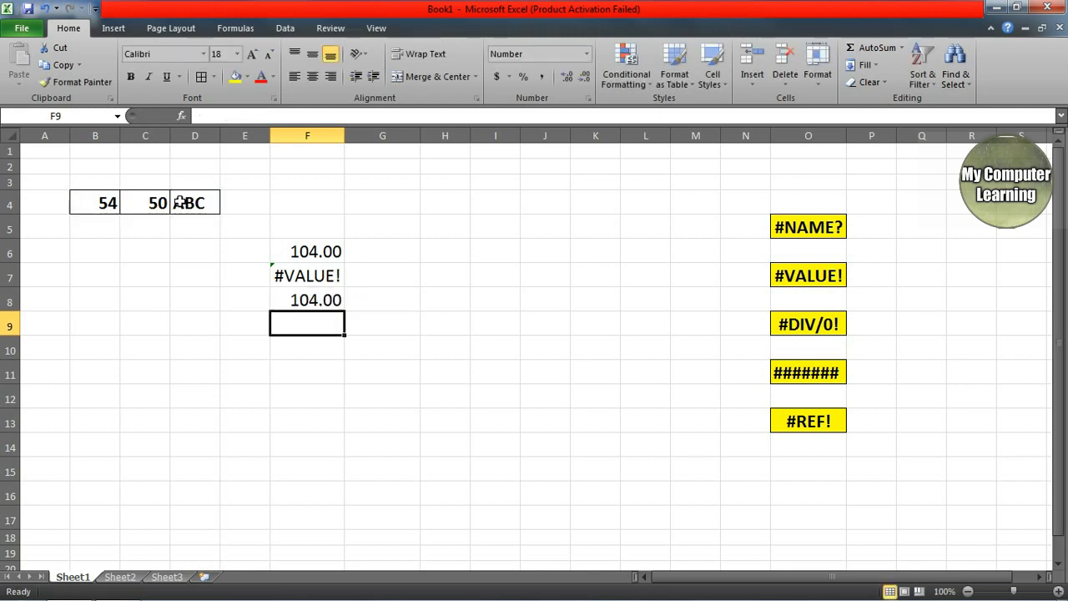
Step: Extend F7's formula to =C4+D4+B4, which still shows #VALUE!
left_click(302, 276)
left_click(256, 116)
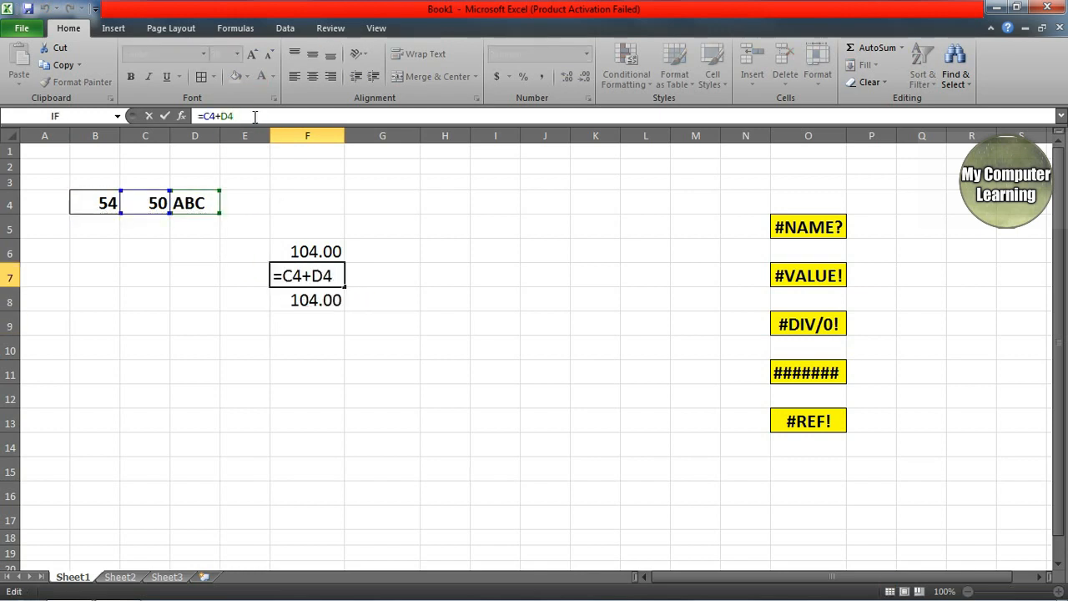
type("+")
left_click(88, 204)
key("Return")
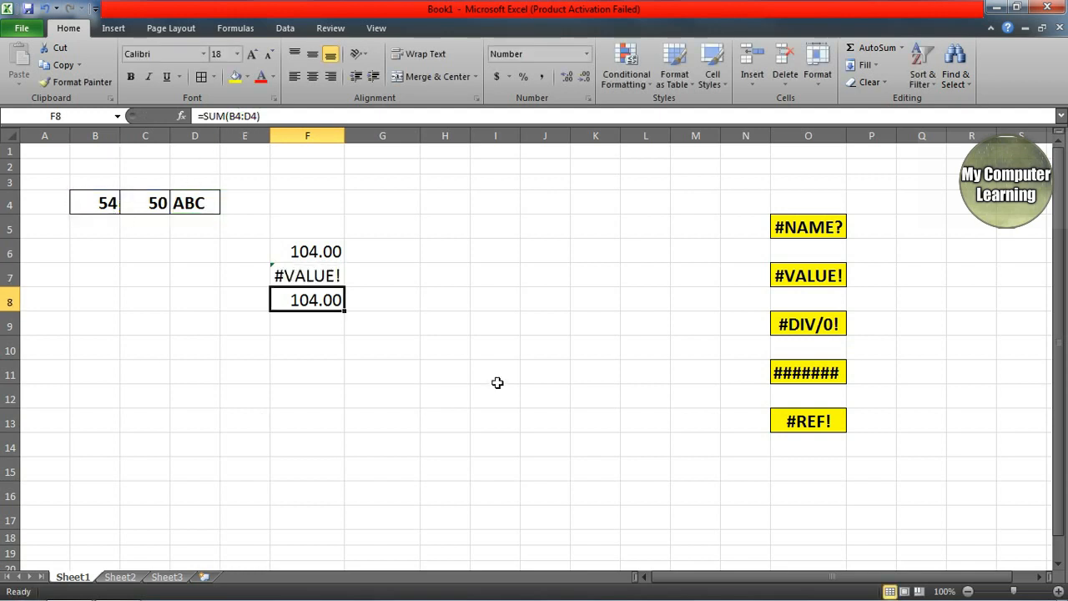
Step: Compare F7's erroring formula with F8's SUM, F6 and cells C4, D4, then select E6:F8
left_click(290, 275)
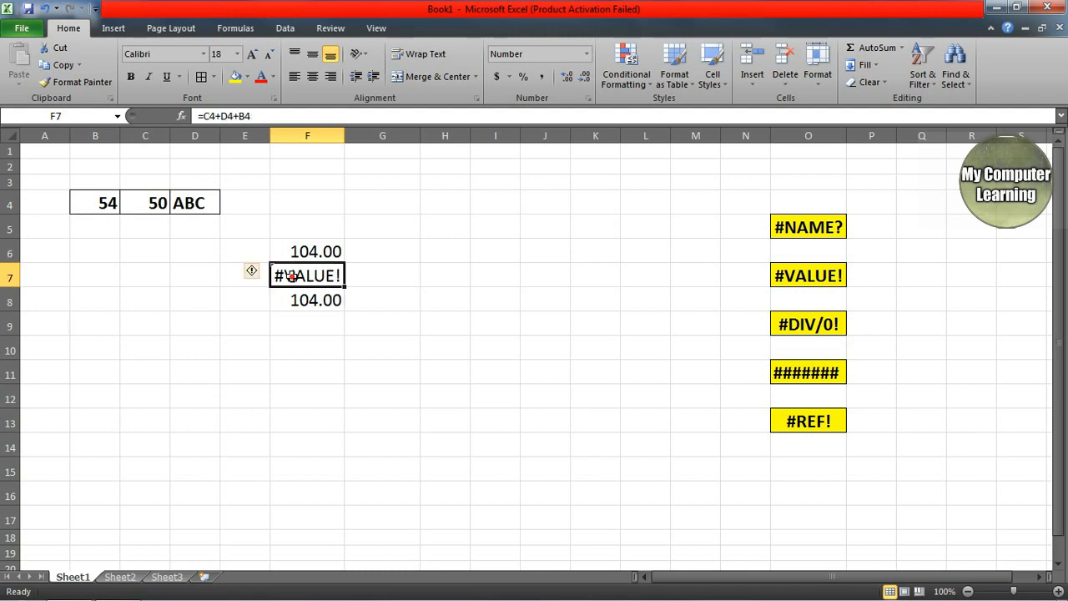
left_click(311, 307)
left_click(313, 257)
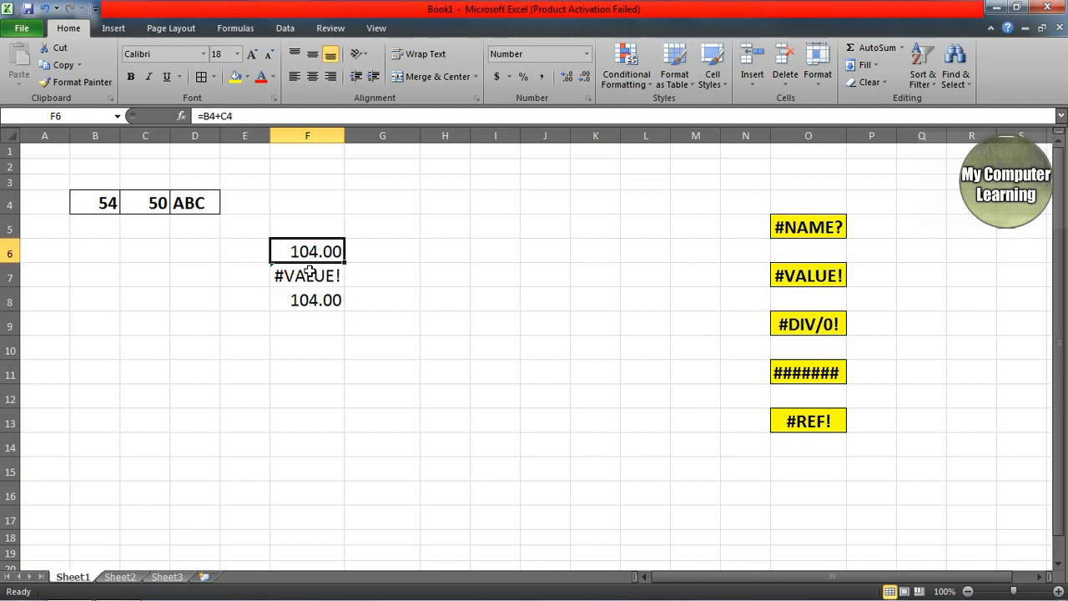
left_click(158, 209)
left_click(194, 208)
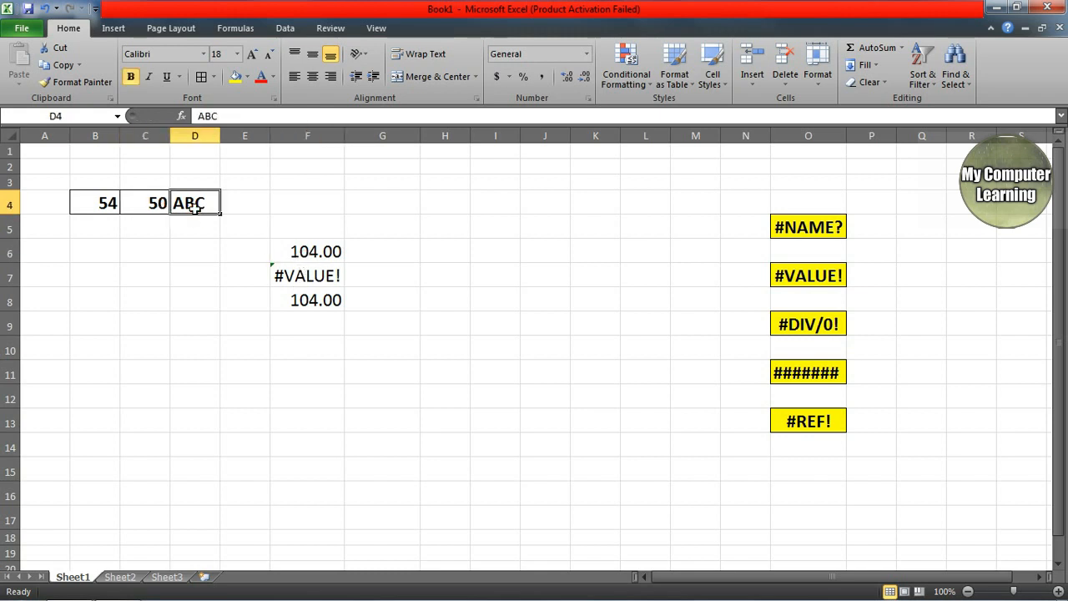
left_click(324, 276)
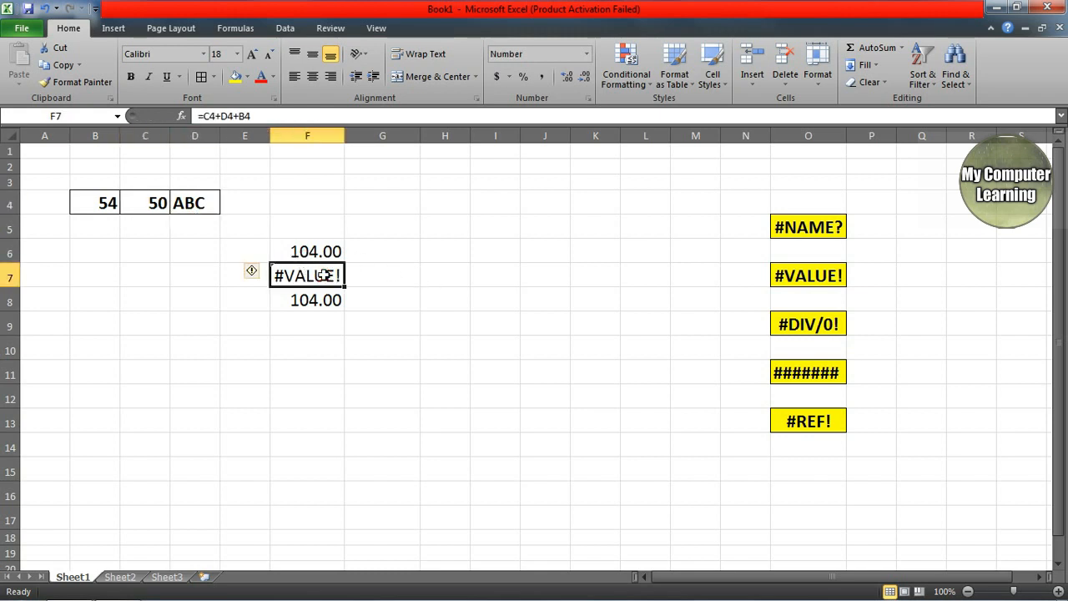
left_click(279, 307)
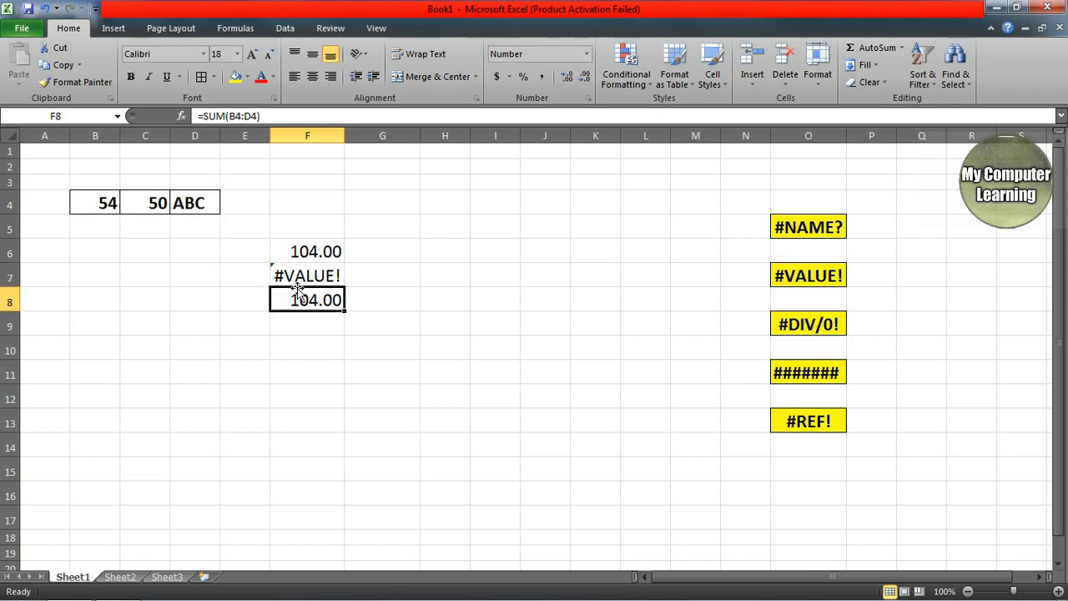
left_click(300, 276)
left_click(302, 299)
left_click(304, 275)
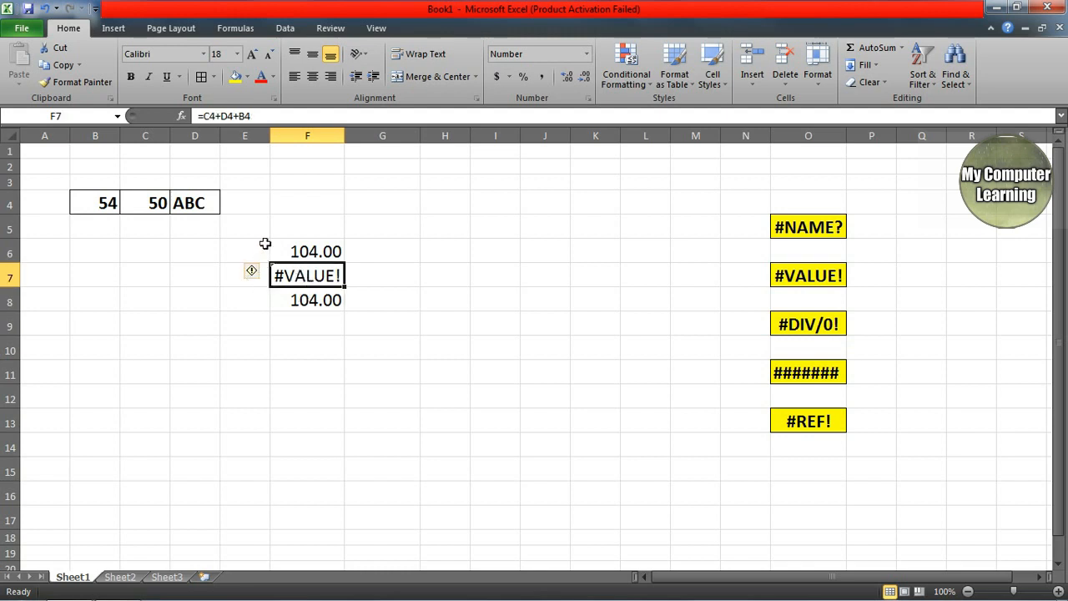
left_click_drag(265, 243, 329, 298)
Step: Delete the example formulas in E6:F8 and check the emptied cells around G7–G9
key("Delete")
left_click(368, 342)
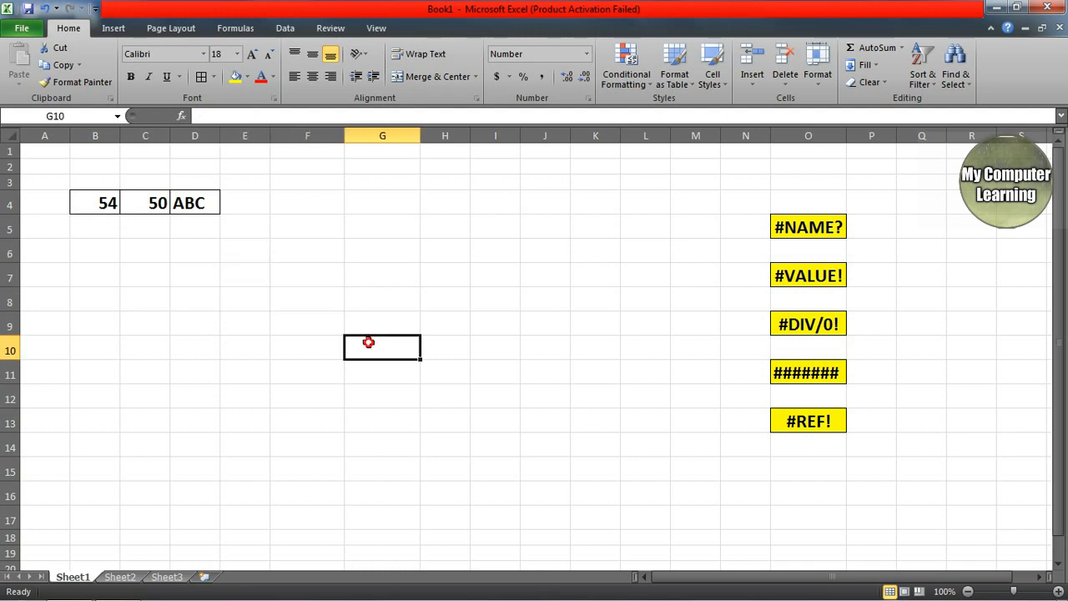
left_click(375, 327)
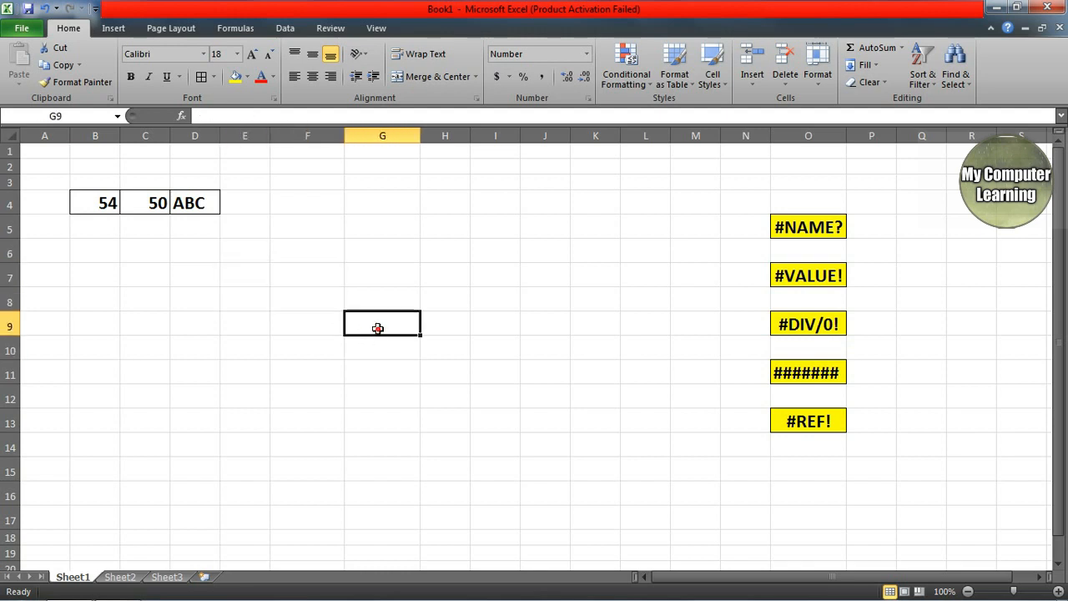
left_click(804, 332)
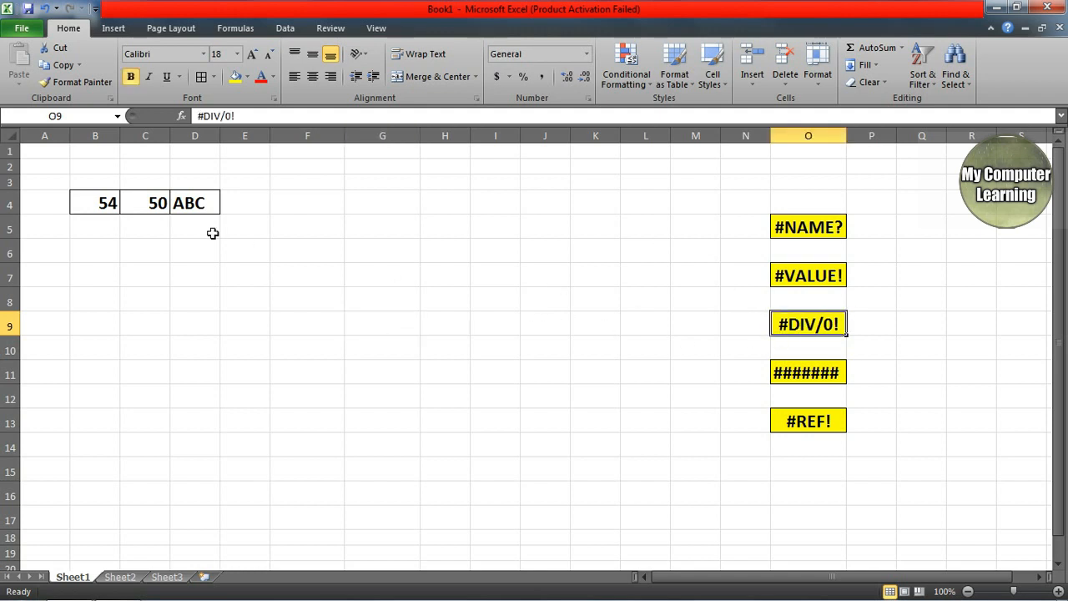
left_click(353, 277)
left_click(377, 330)
left_click(320, 286)
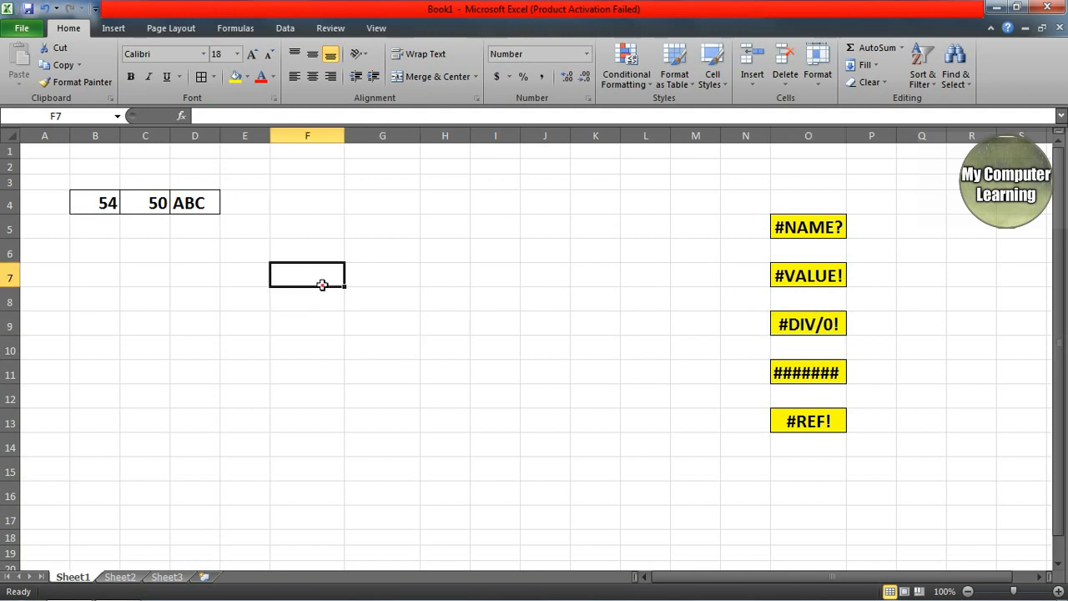
Step: Select G7 for the division example, dismissing the Windows colour-scheme prompt
left_click(372, 277)
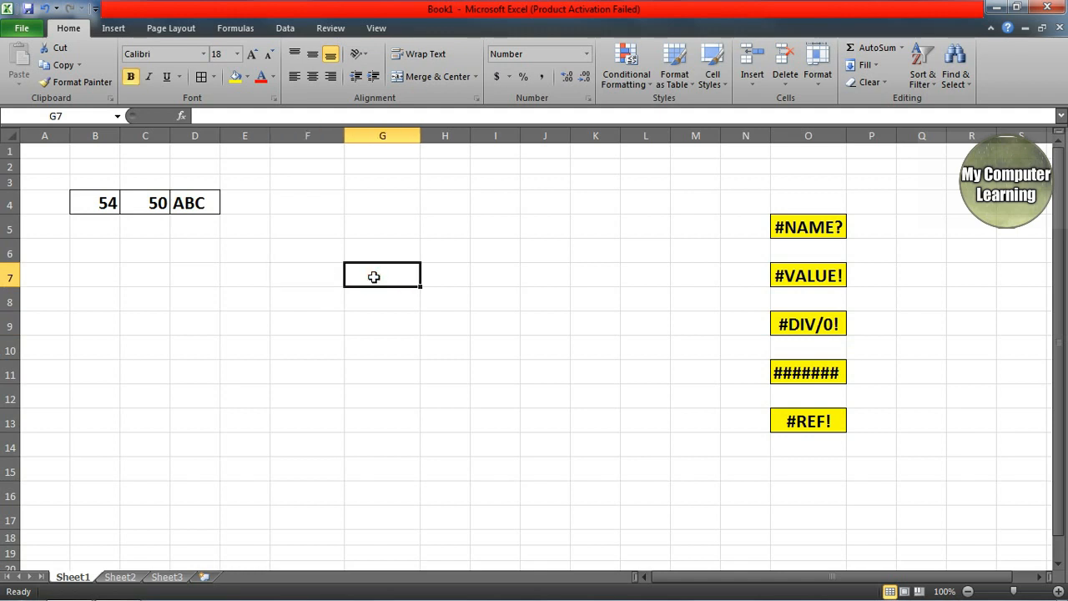
left_click(405, 278)
left_click(378, 279)
left_click(351, 284)
left_click(391, 273)
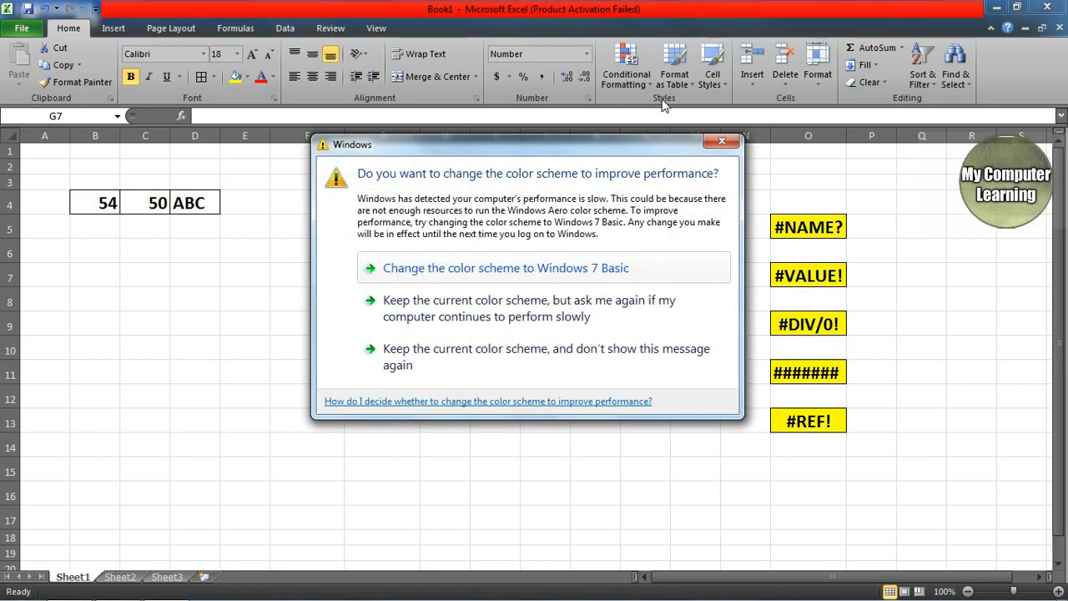
left_click(722, 142)
left_click(392, 266)
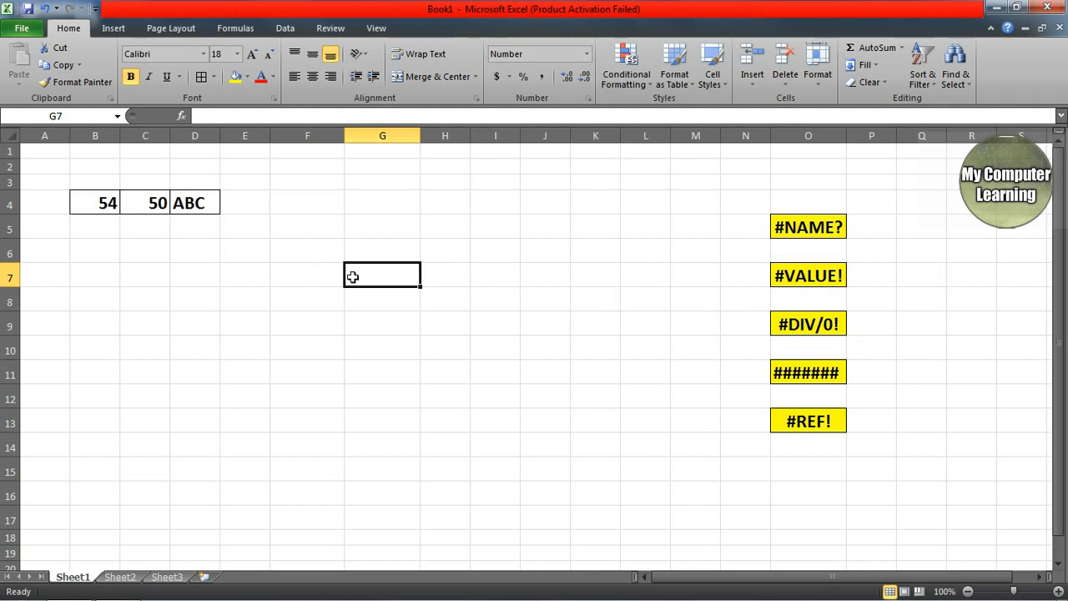
Step: Enter =40/0 in G7 for #DIV/0! and =AVERAGE(B4:C4) in G8
type("=")
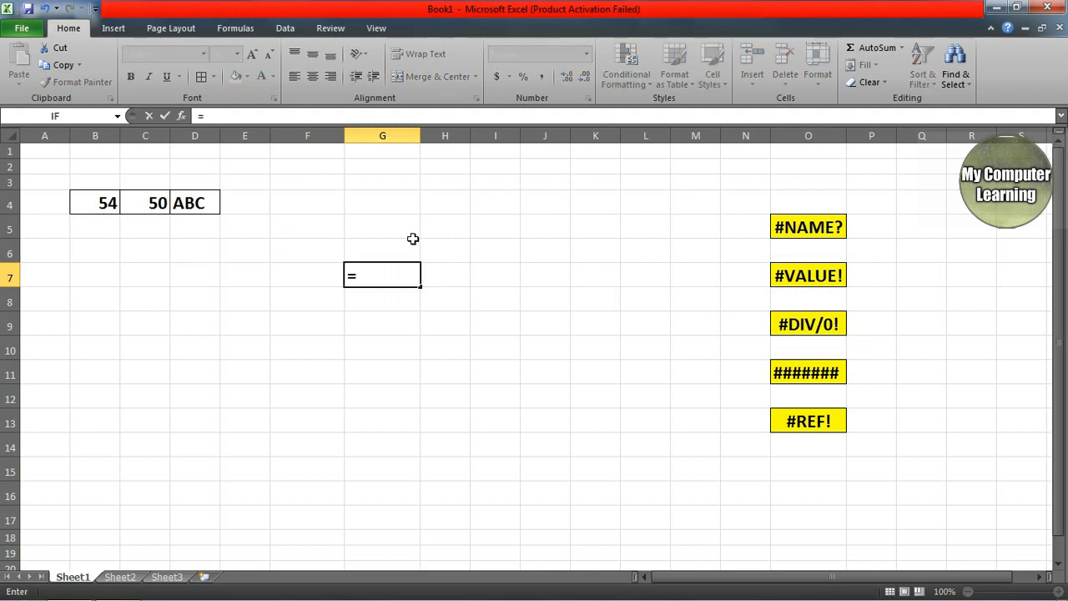
type("40")
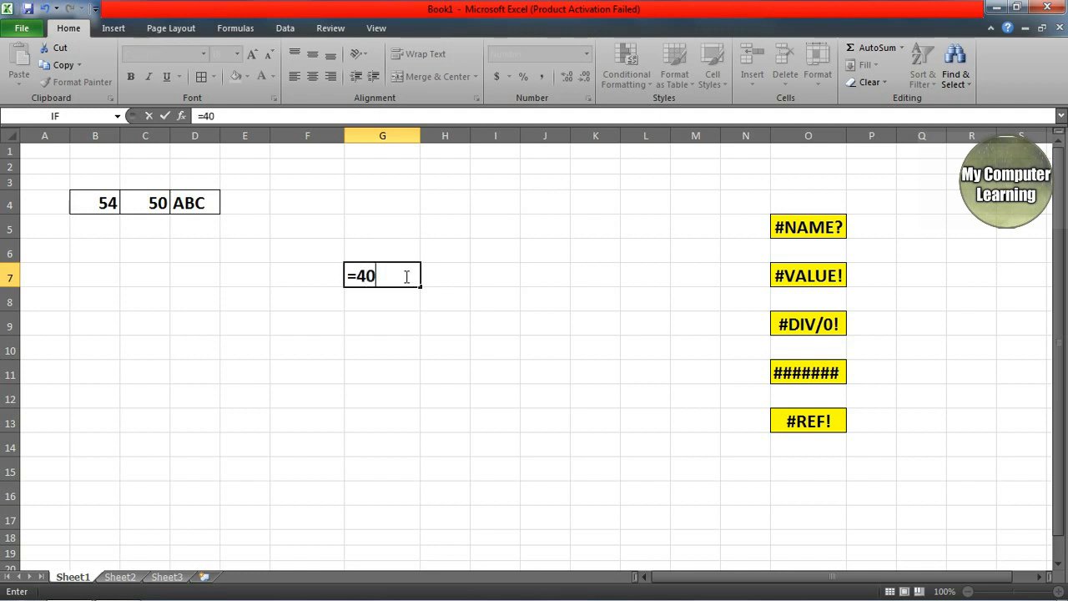
type("/0")
key("Return")
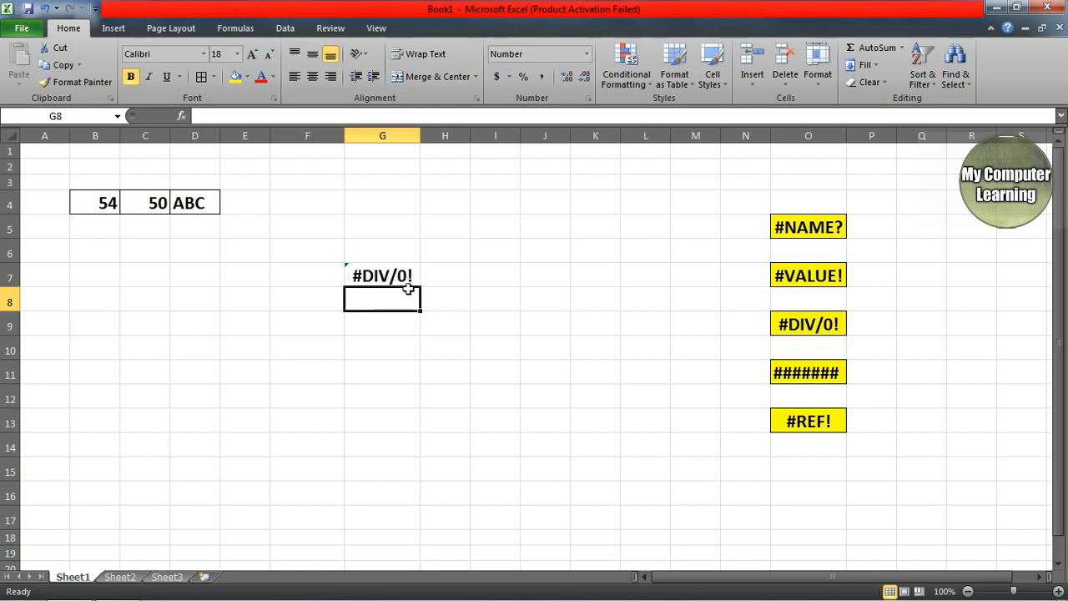
type("=")
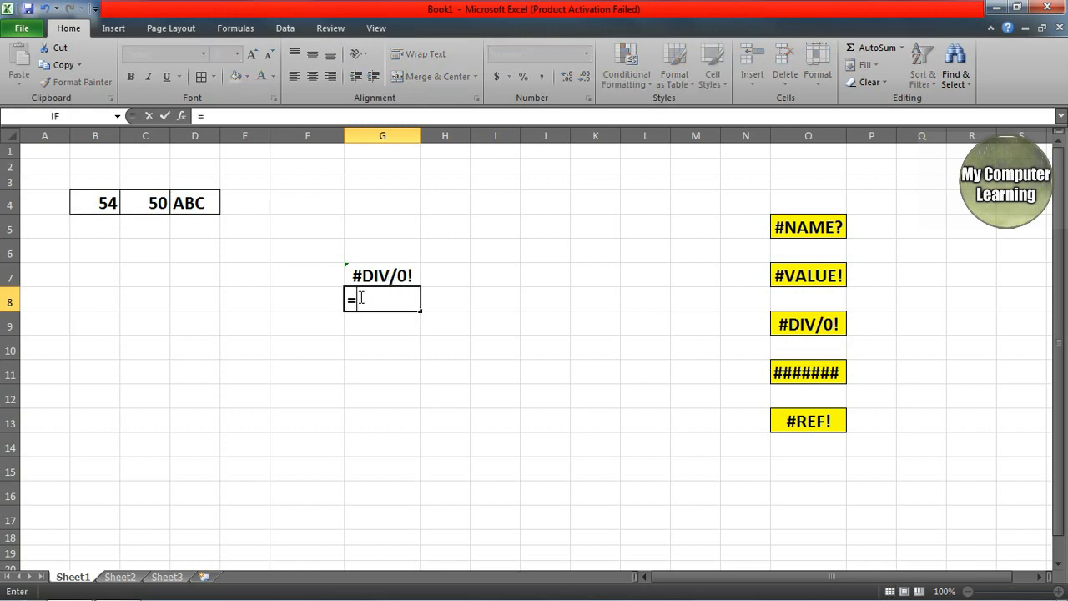
type("AVE")
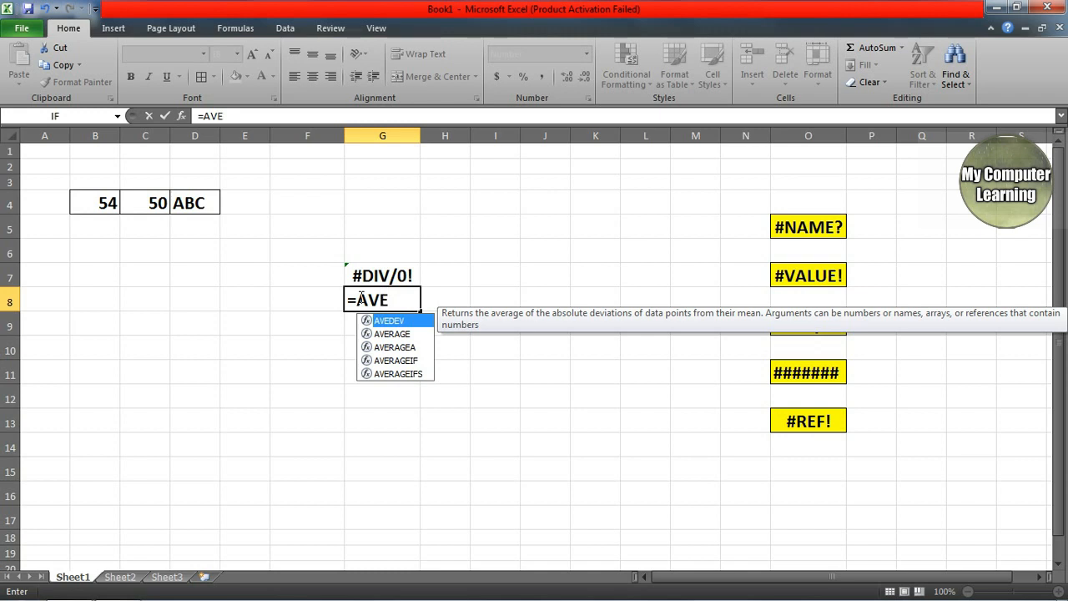
type("RA")
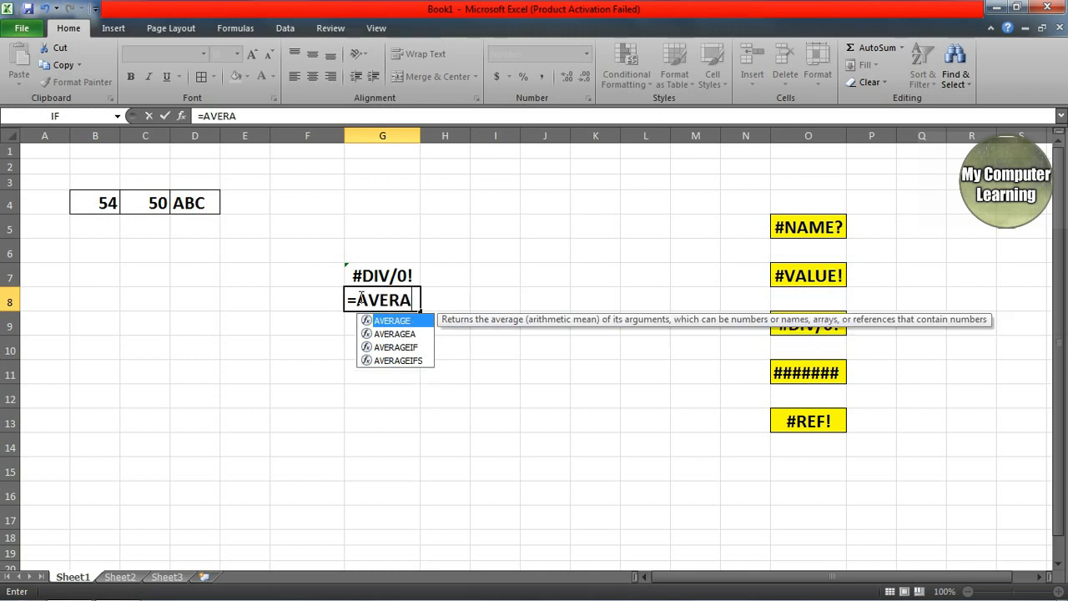
key("Tab")
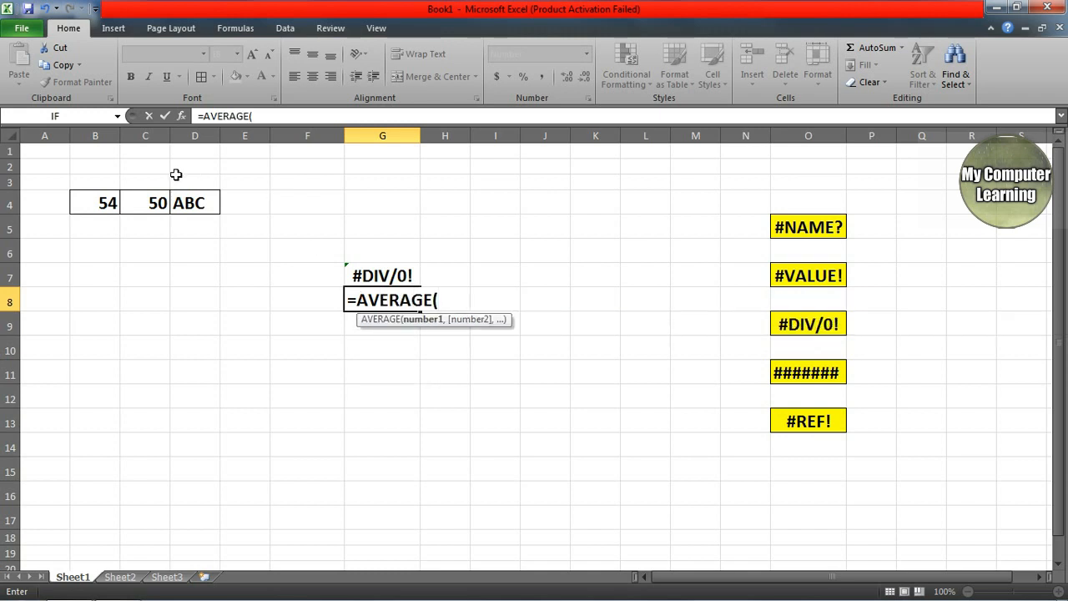
left_click_drag(94, 201, 132, 194)
type(")")
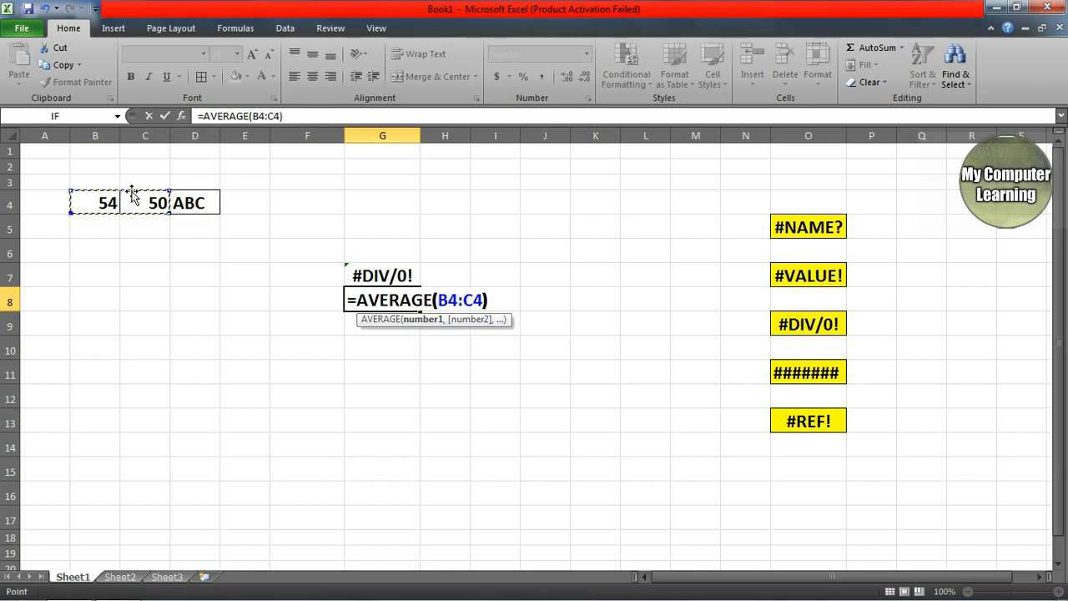
key("Return")
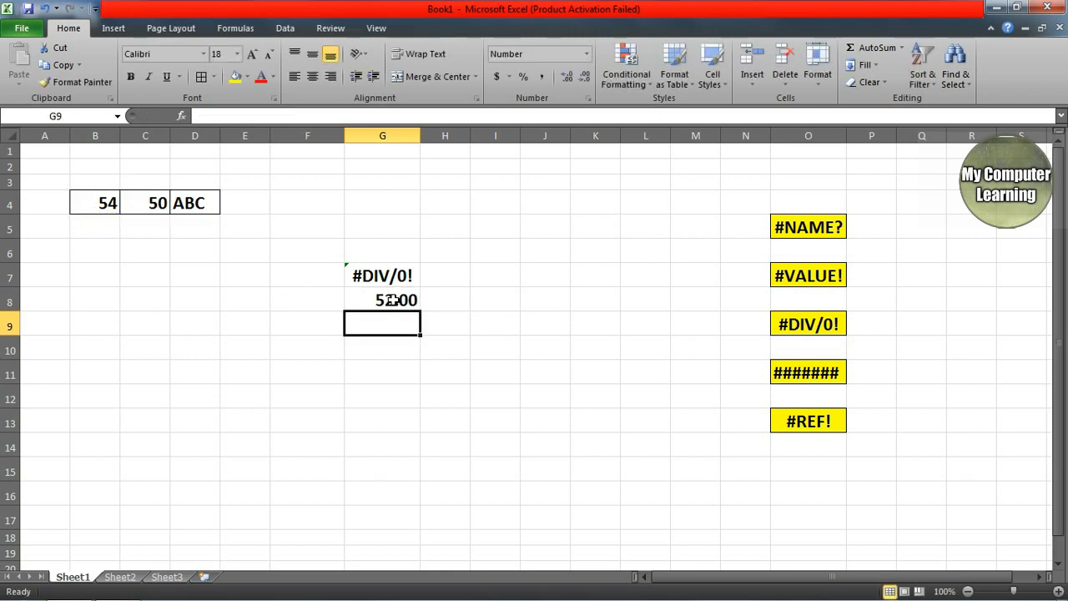
left_click(392, 300)
Step: Delete cells B4:C4 shifting cells left, turning G8 into #REF!
left_click_drag(94, 201, 131, 205)
right_click(131, 204)
left_click(168, 324)
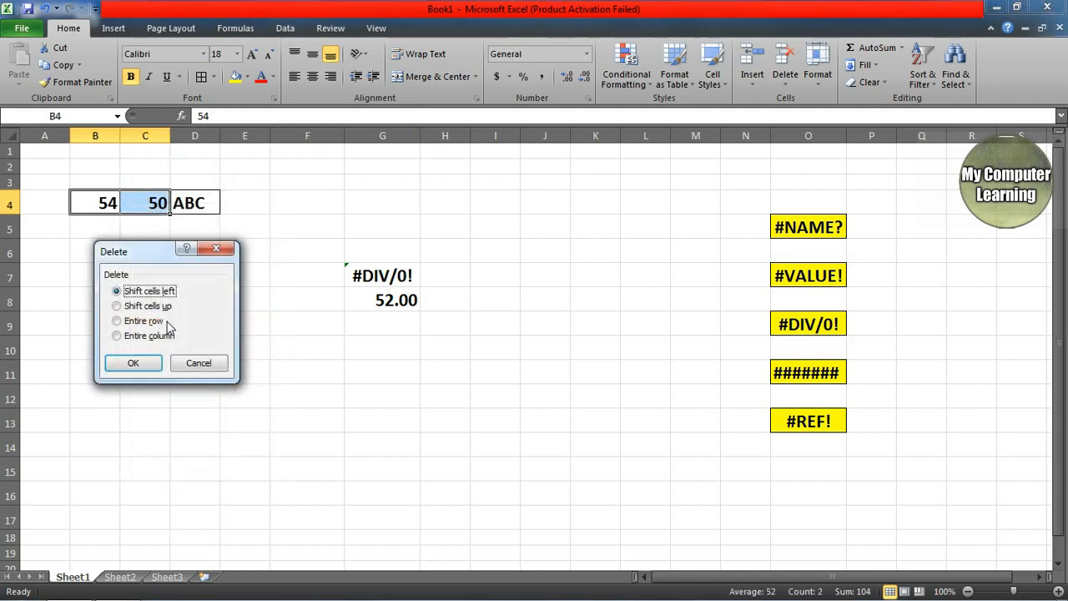
left_click(136, 364)
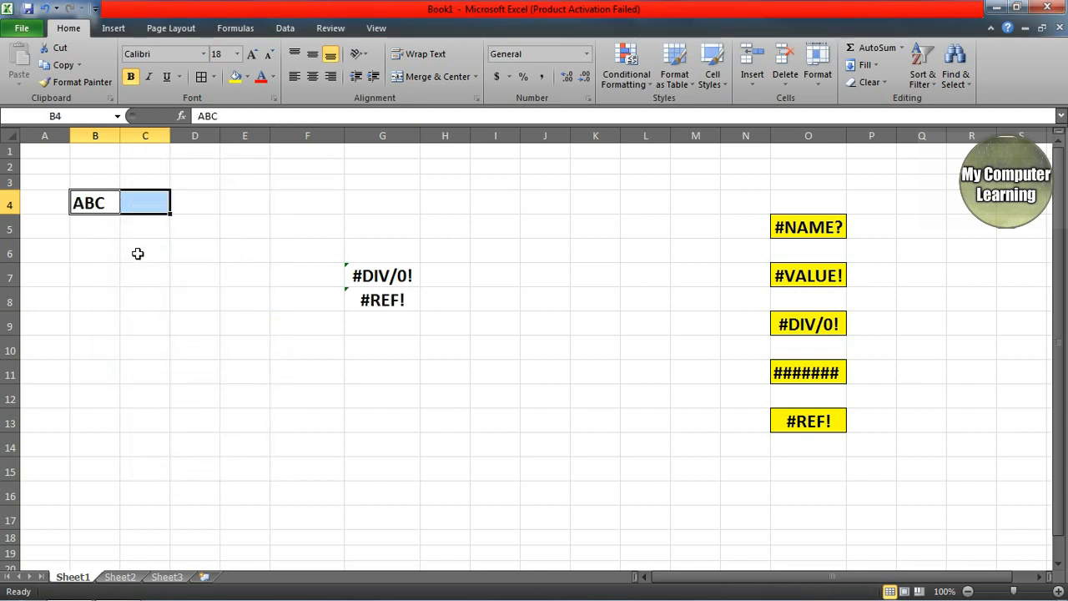
Step: Undo the cell deletion and clear the numbers from B4:C4
key("ctrl+z")
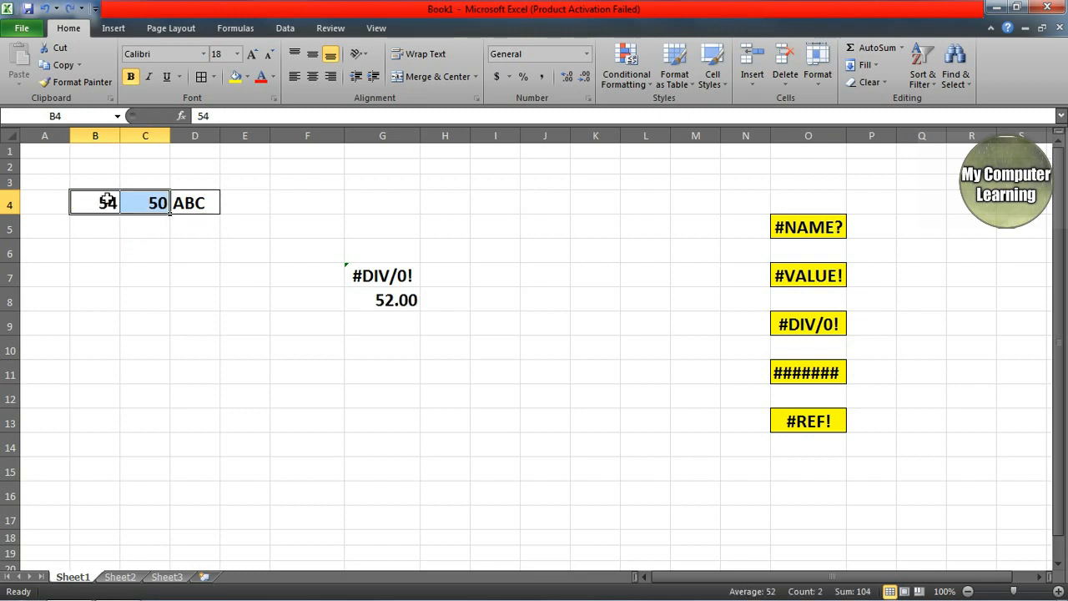
key("Delete")
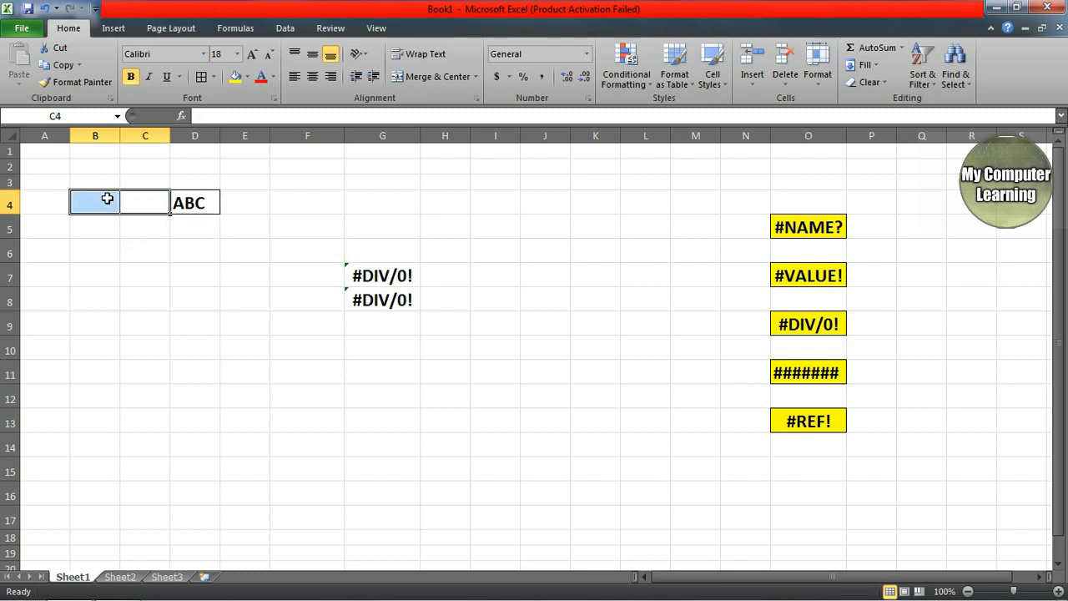
left_click(406, 325)
Step: Compare G8's =AVERAGE(B4:C4) #DIV/0! error with G7's =40/0 formula
left_click(375, 294)
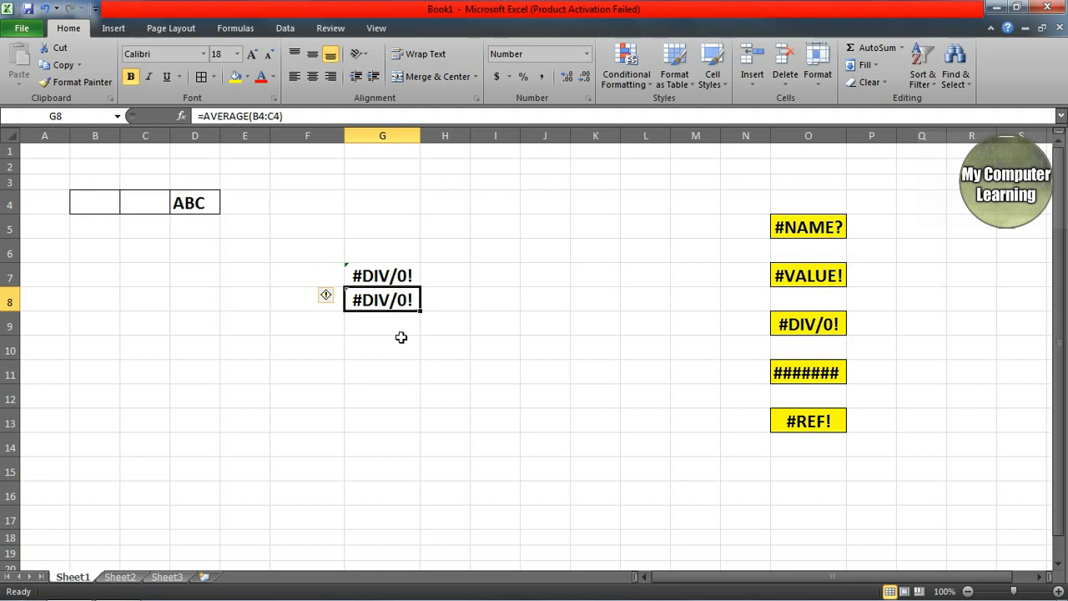
left_click(381, 278)
left_click(387, 315)
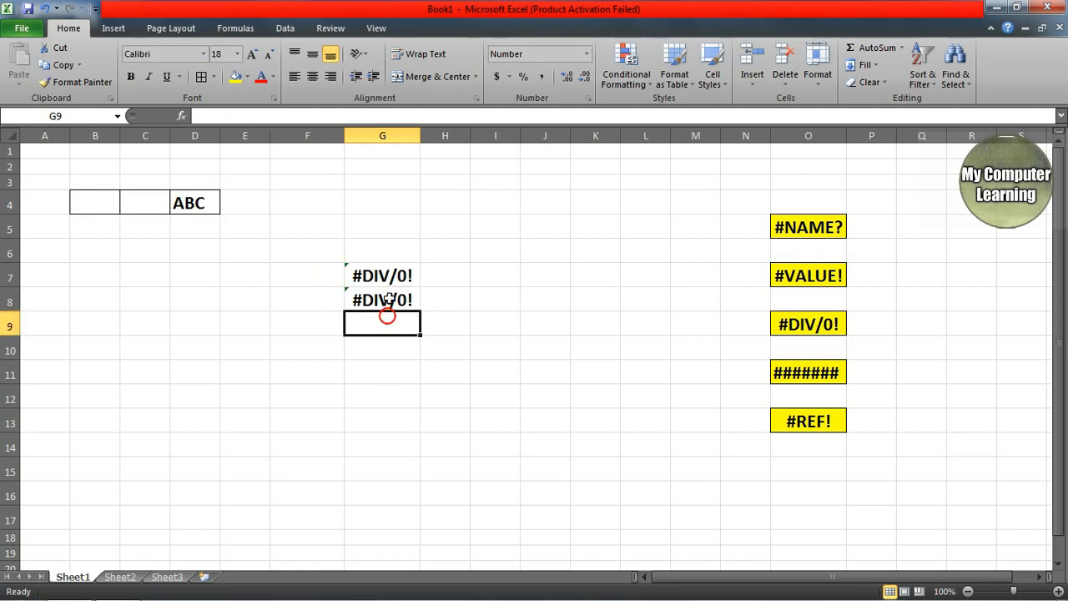
left_click(390, 296)
left_click(391, 274)
left_click(393, 298)
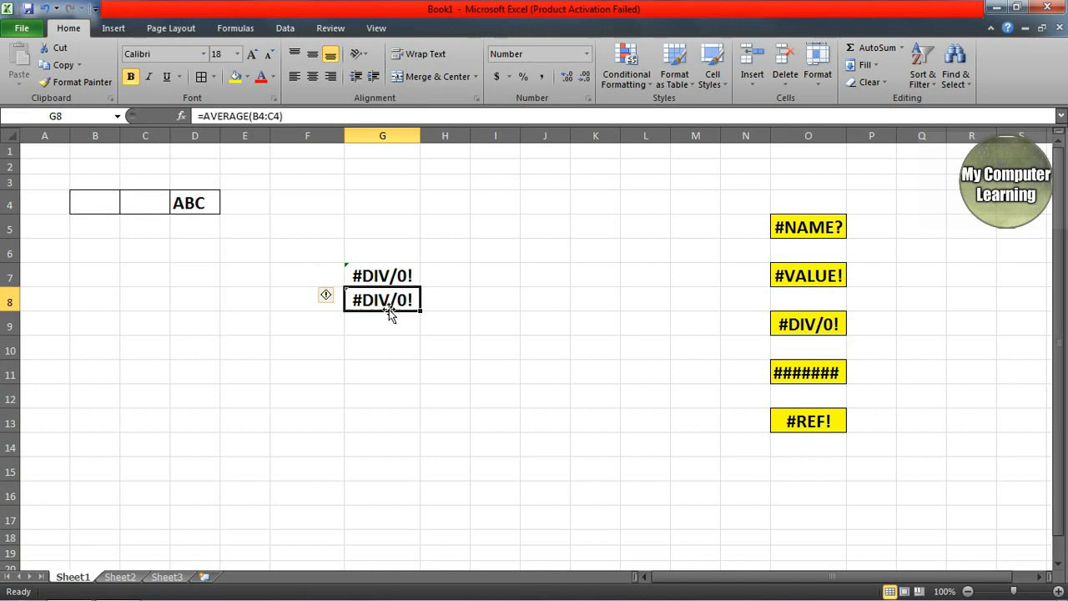
left_click(382, 276)
left_click(377, 293)
left_click(377, 275)
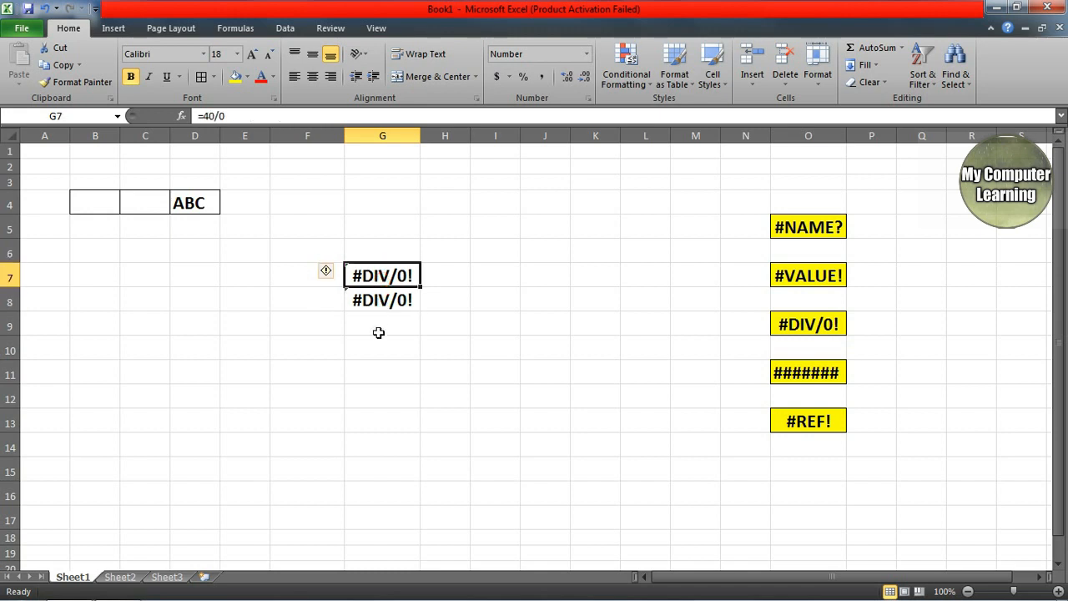
left_click(380, 303)
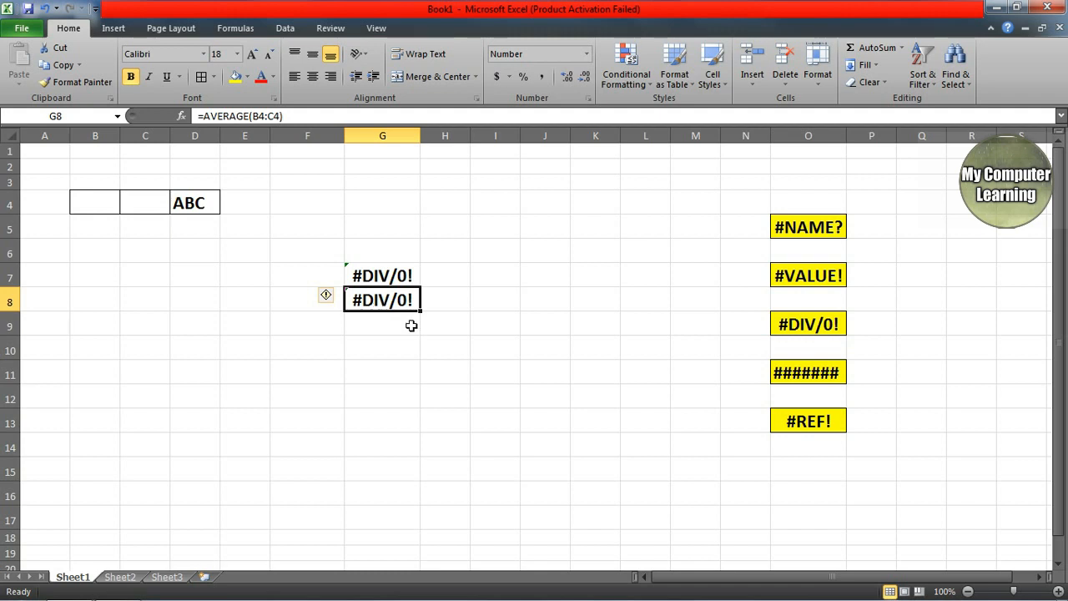
left_click(408, 328)
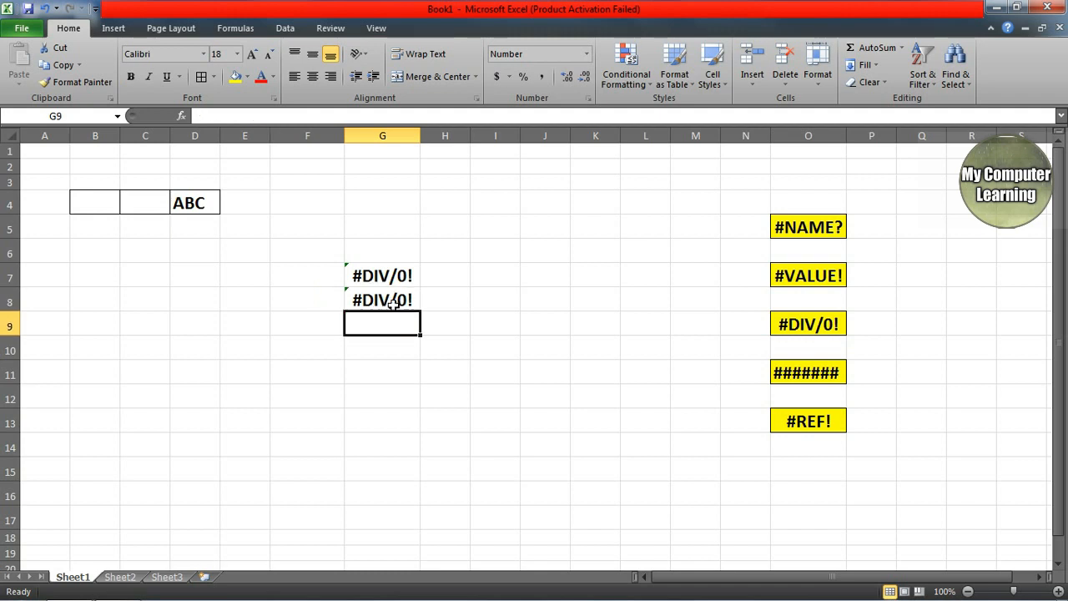
left_click(393, 304)
left_click(391, 280)
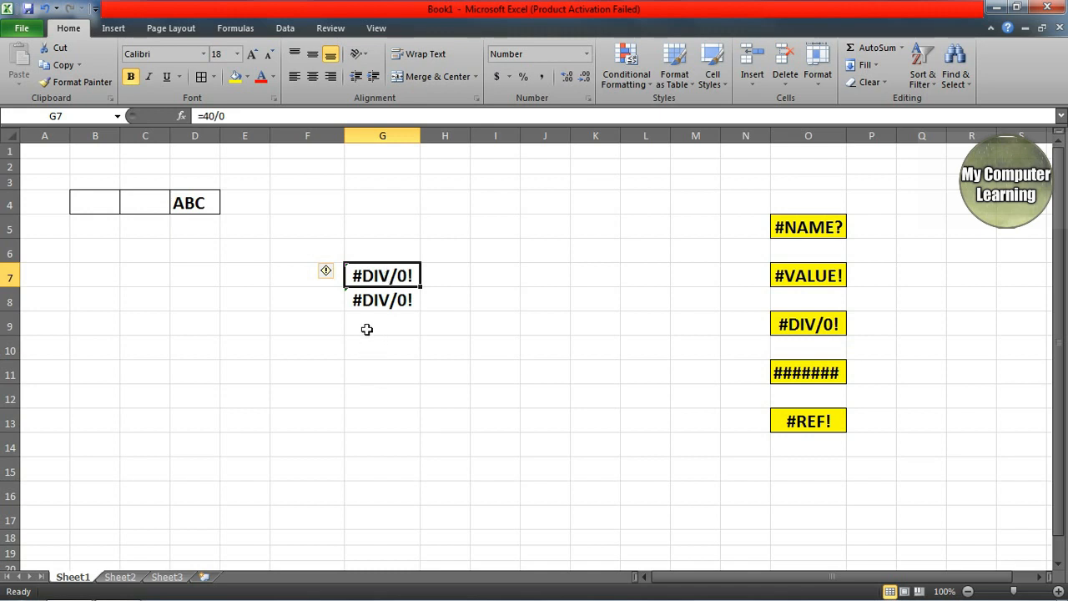
Step: Point out the #DIV/0! results in G6:G8 and the ####### list entry, then pick G8
left_click_drag(396, 247, 393, 300)
left_click(443, 377)
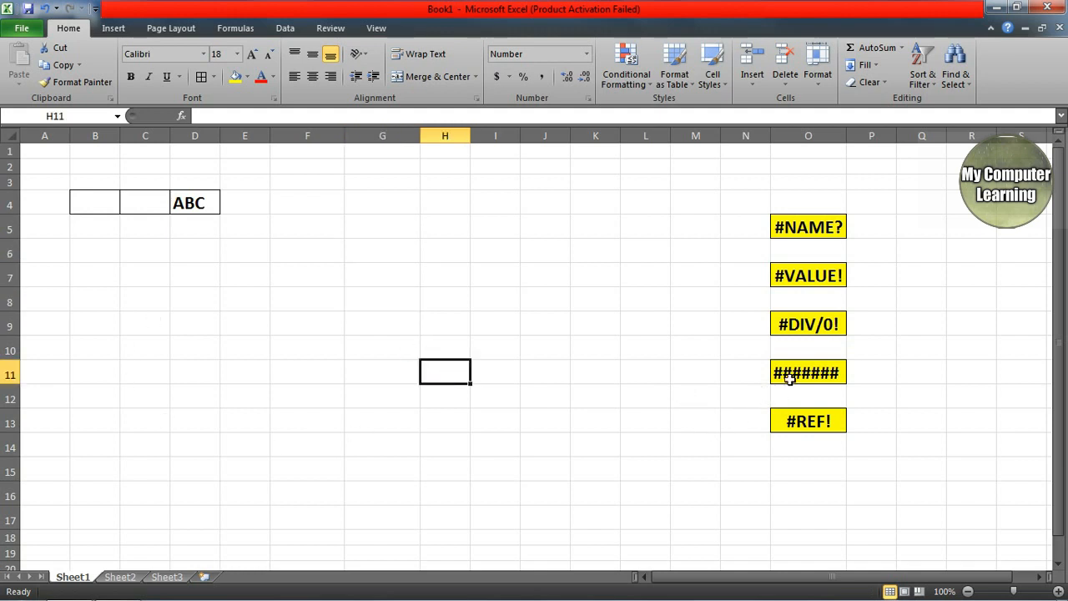
left_click(789, 377)
left_click(336, 326)
left_click(398, 320)
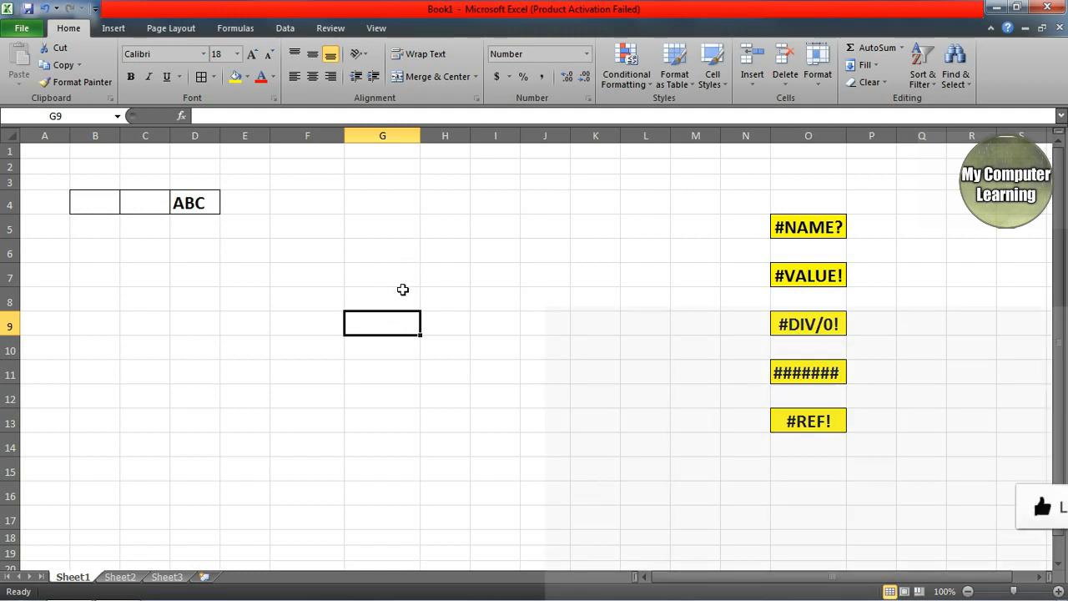
left_click(402, 298)
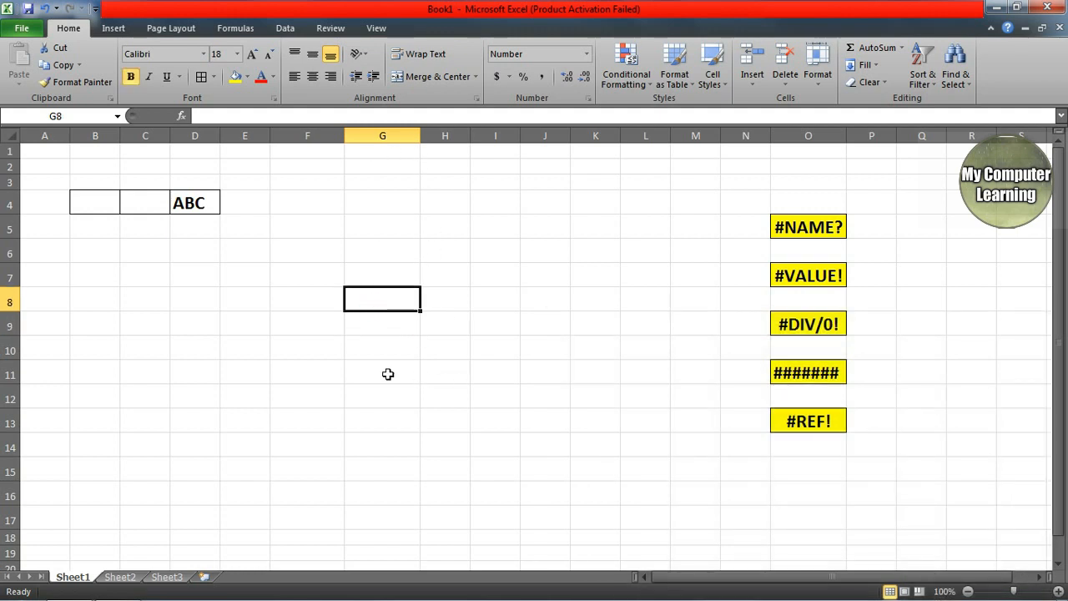
left_click(369, 320)
left_click(367, 306)
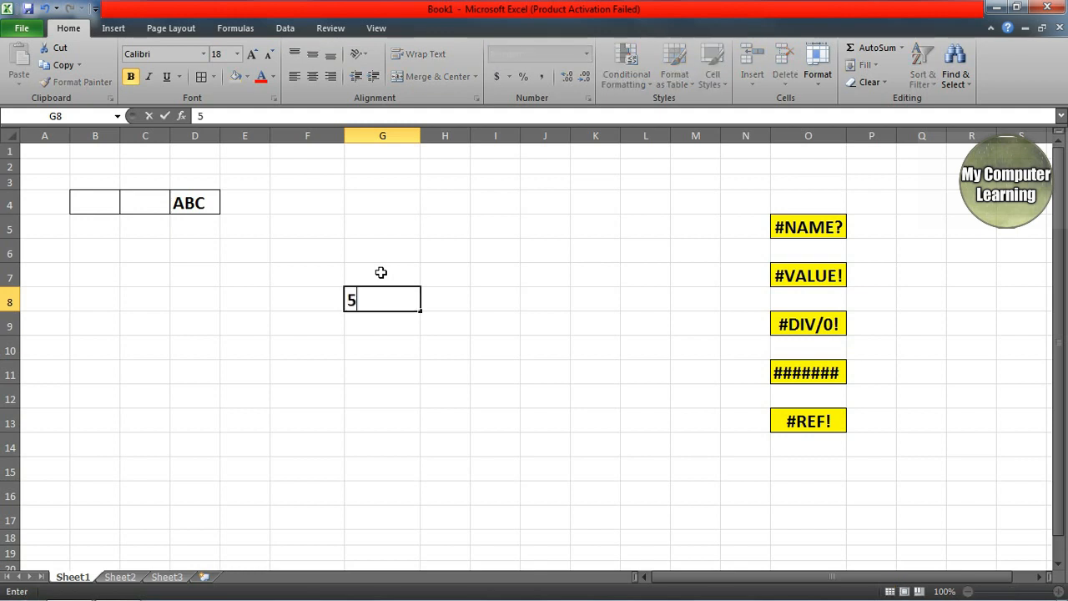
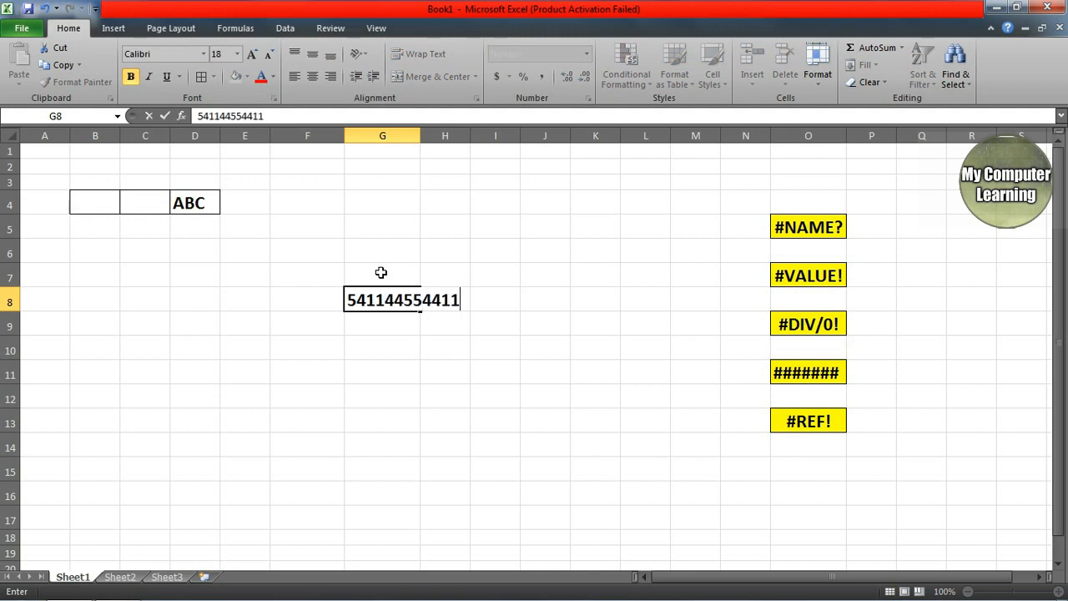
key("Return")
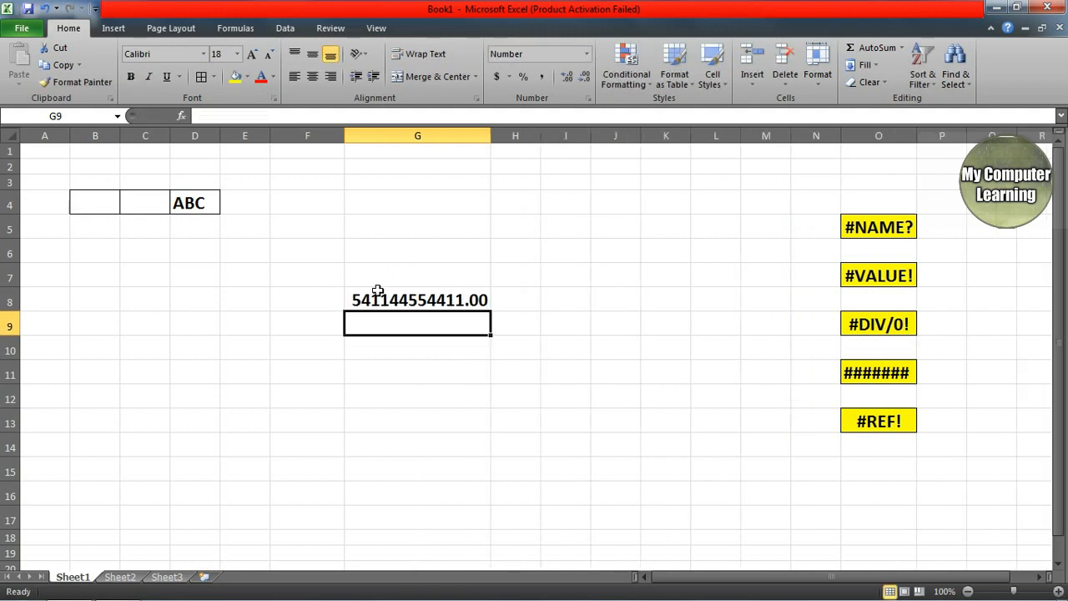
key("ctrl+c")
left_click(462, 303)
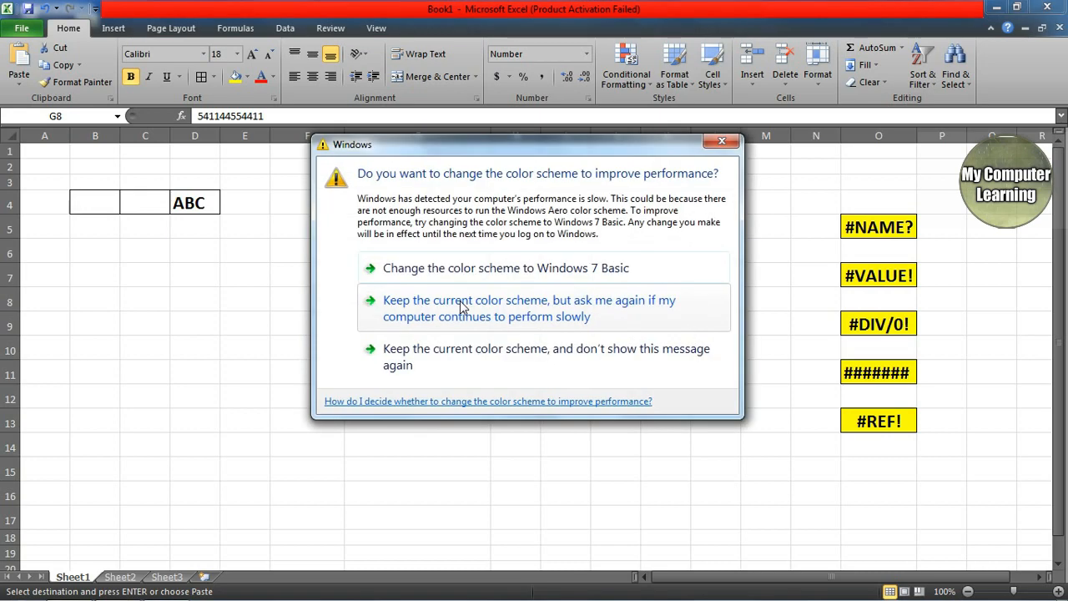
left_click(728, 140)
left_click(724, 271)
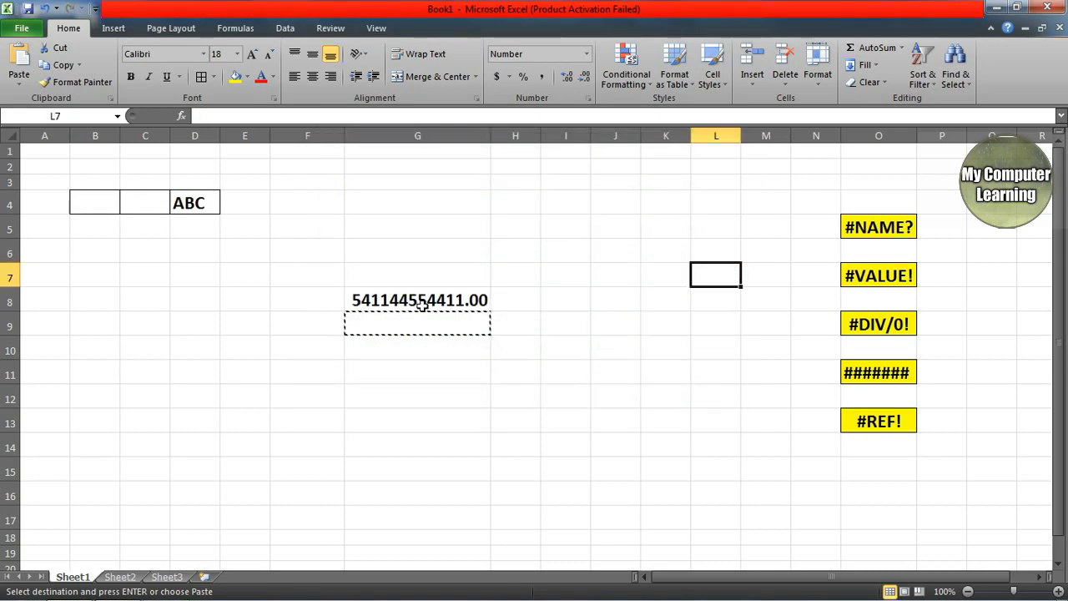
left_click(420, 305)
key("Delete")
left_click(522, 342)
Step: Enter 55222222 in cell J7
left_click(606, 297)
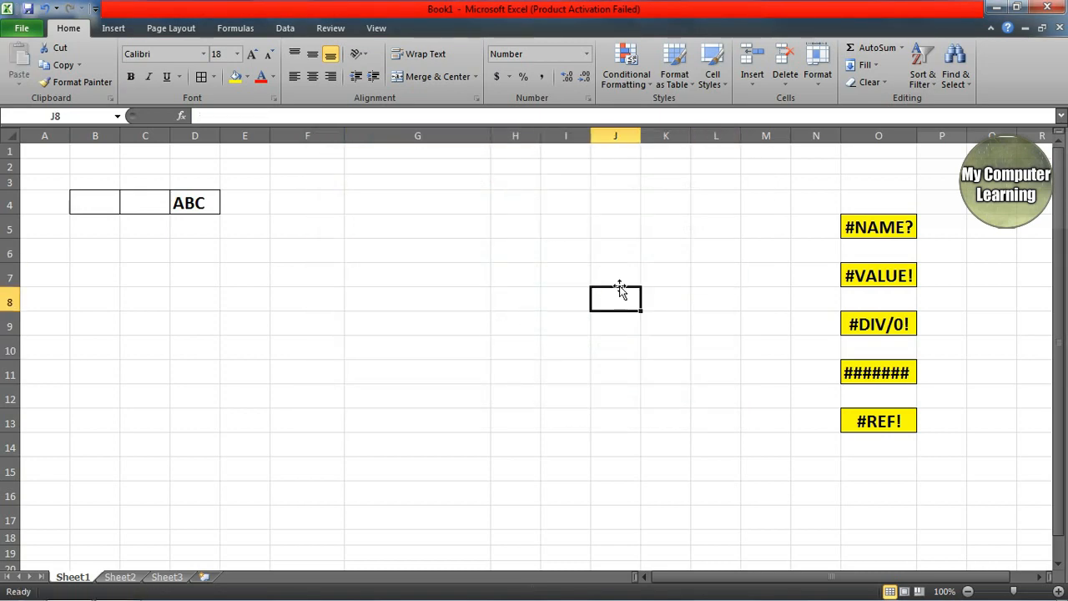
left_click(624, 275)
type("55222222")
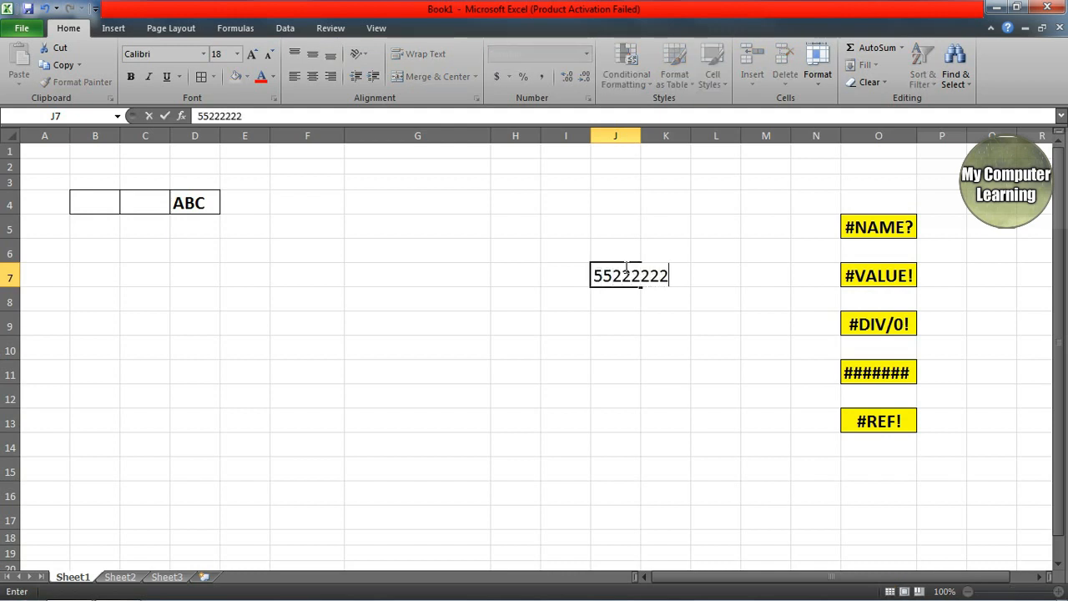
key("Return")
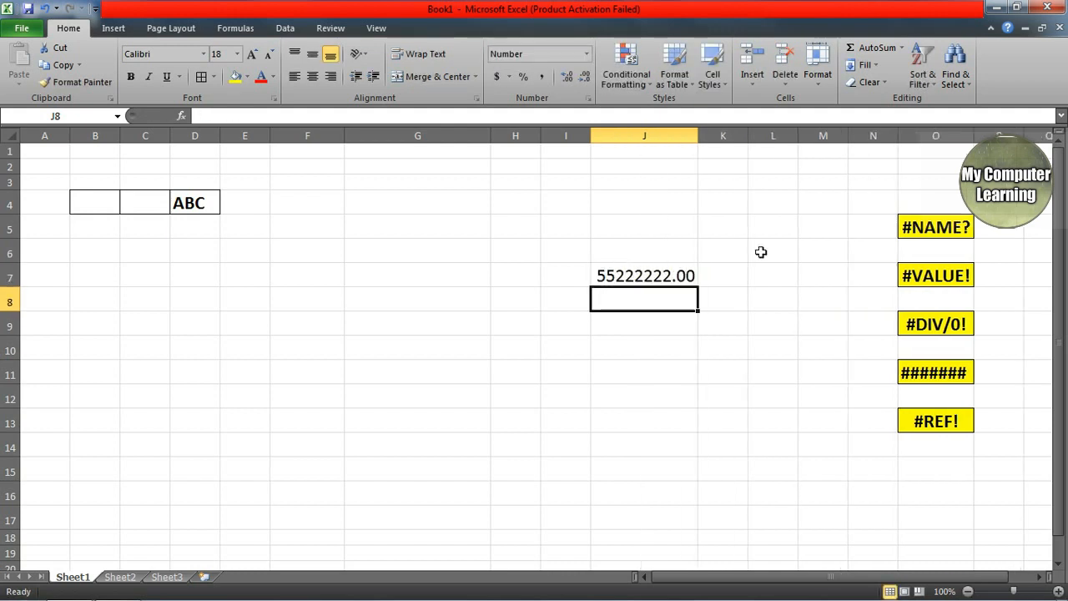
Step: Narrow column J until J7's 55222222.00 displays as #######
left_click_drag(696, 136, 668, 136)
left_click(678, 136)
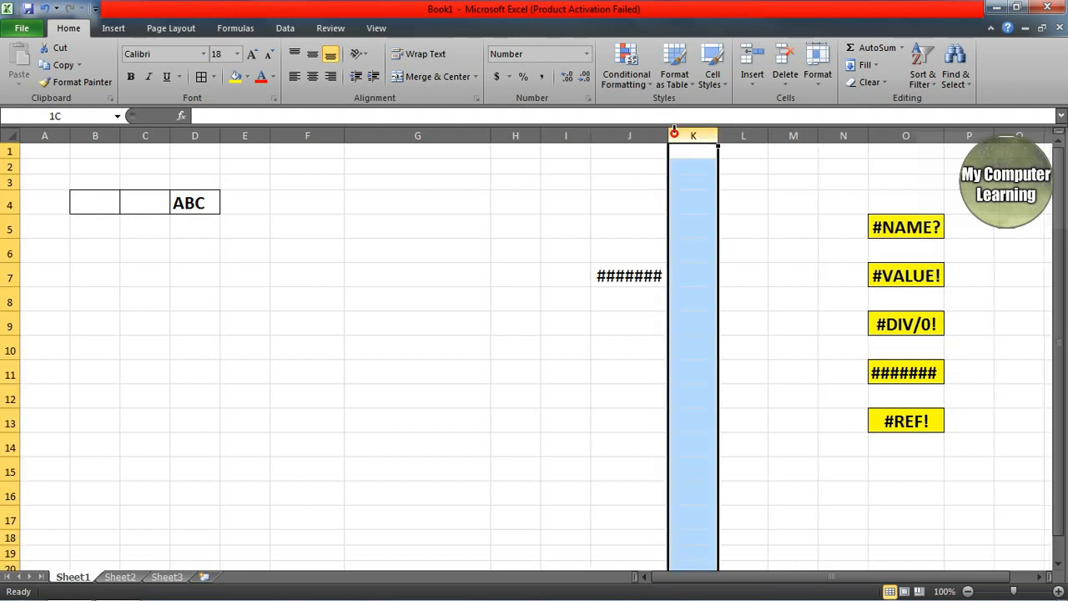
left_click(645, 274)
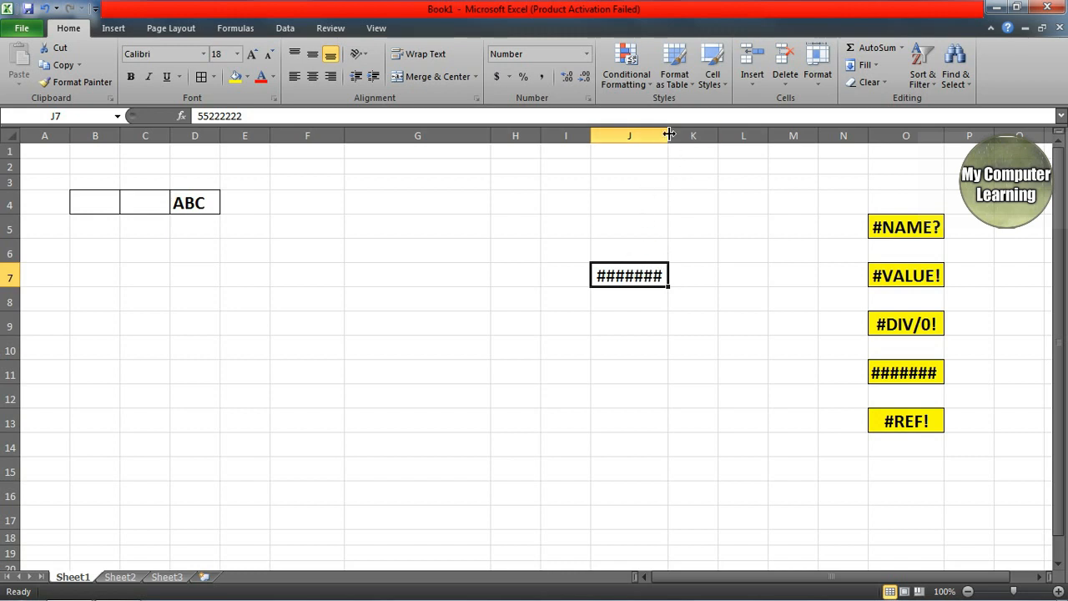
left_click_drag(668, 135, 660, 134)
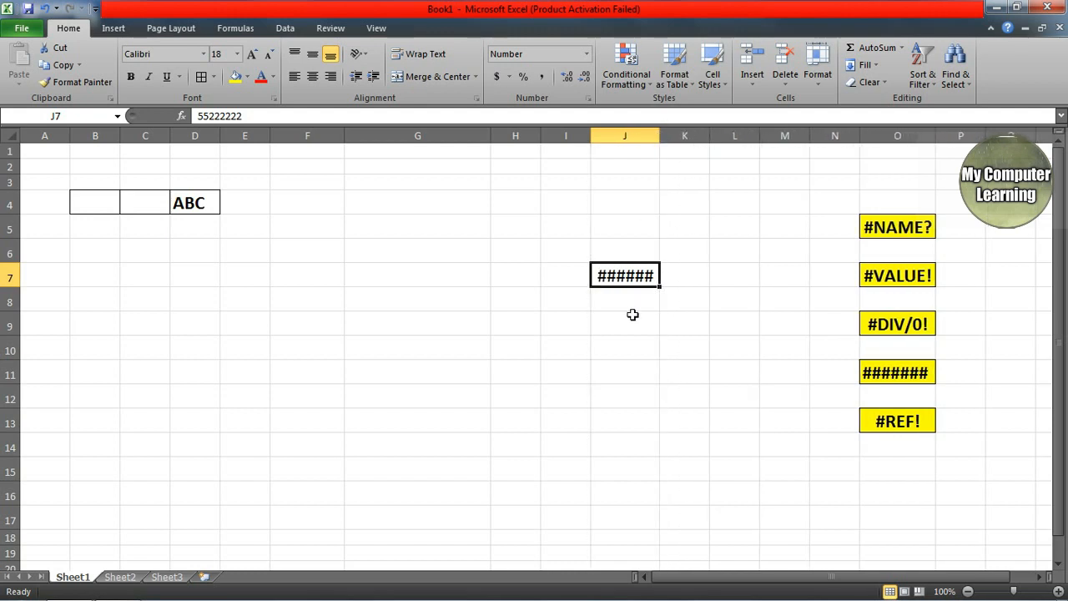
mouse_move(624, 272)
Step: Widen column J, undo the widening, and clear the number from J7
left_click_drag(660, 134, 703, 136)
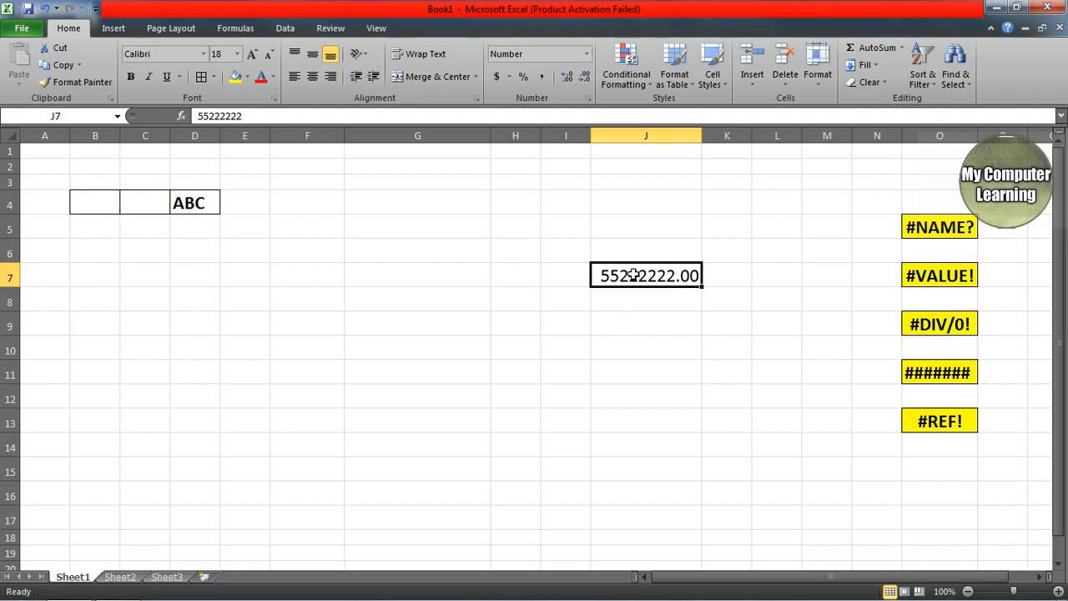
key("ctrl+z")
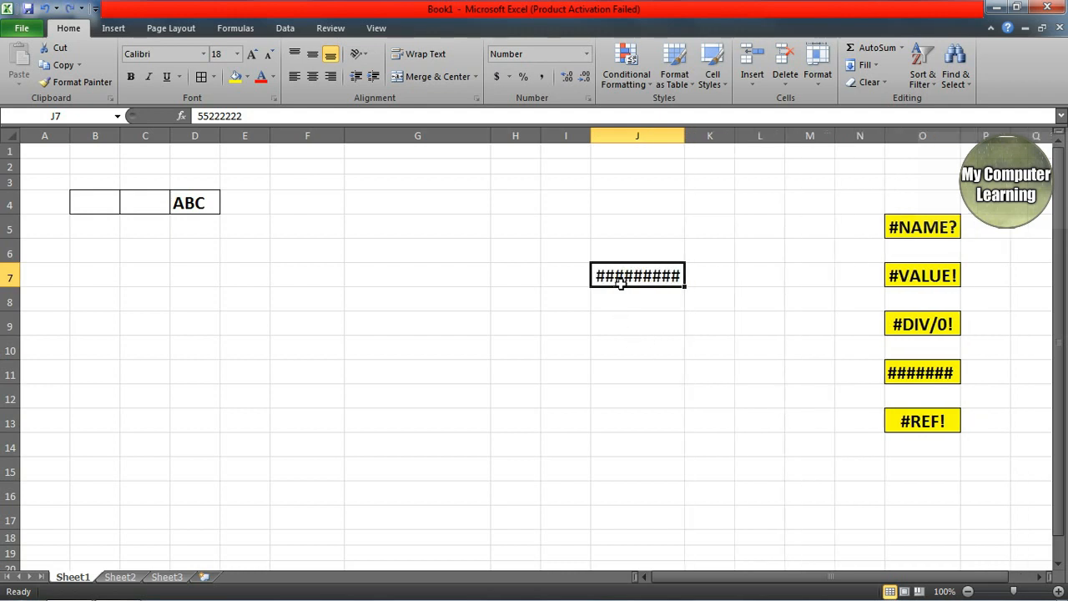
key("Delete")
left_click(647, 434)
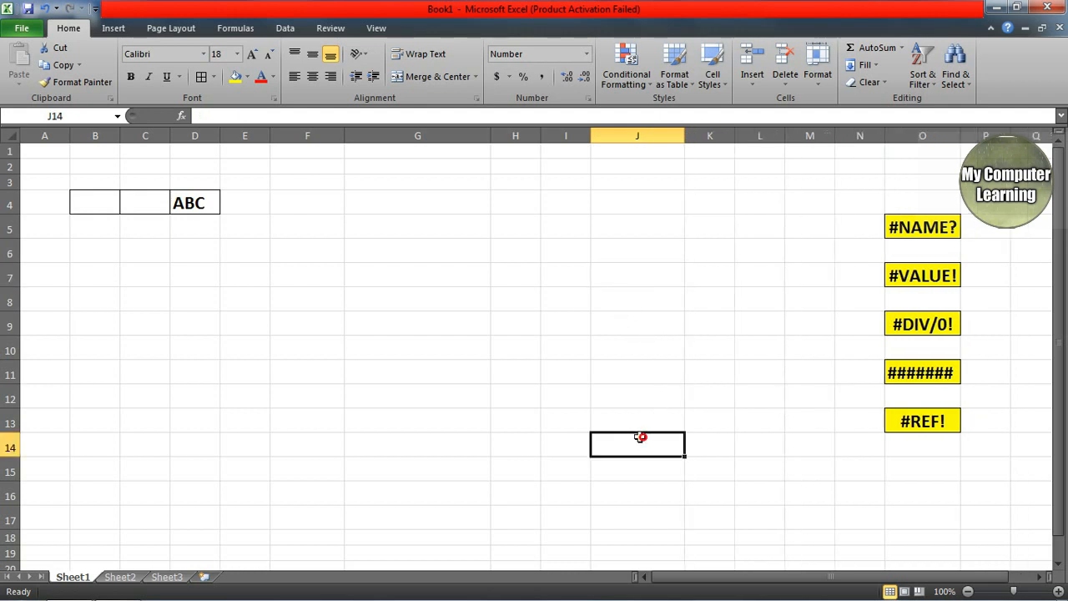
left_click(397, 320)
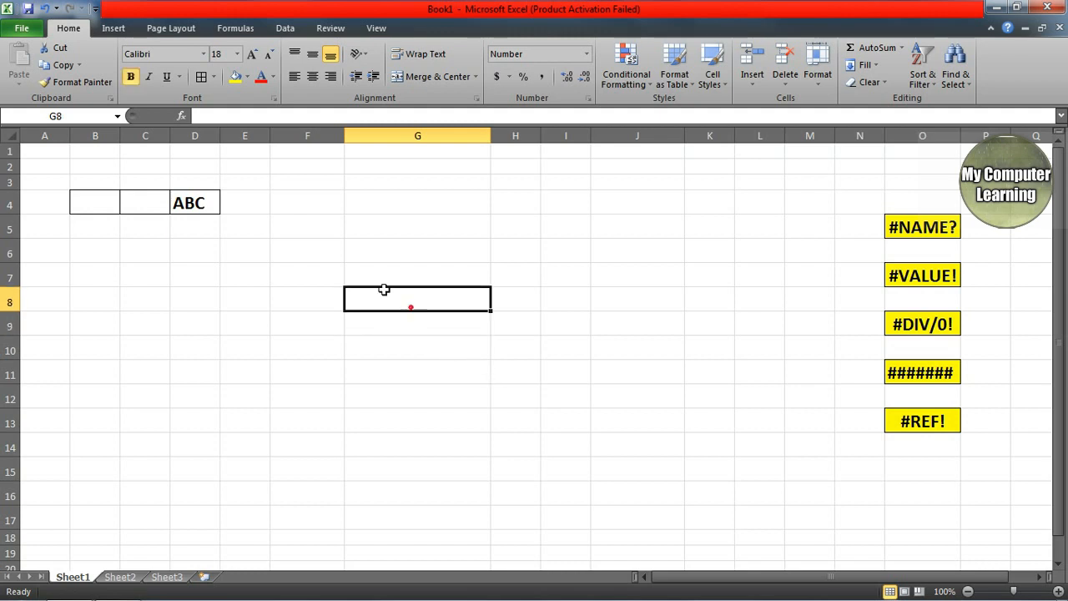
Step: Clear the old #DIV/0! and 52.00 results from E7:H9, keeping 54 and 50 in B4:C4
left_click(101, 211)
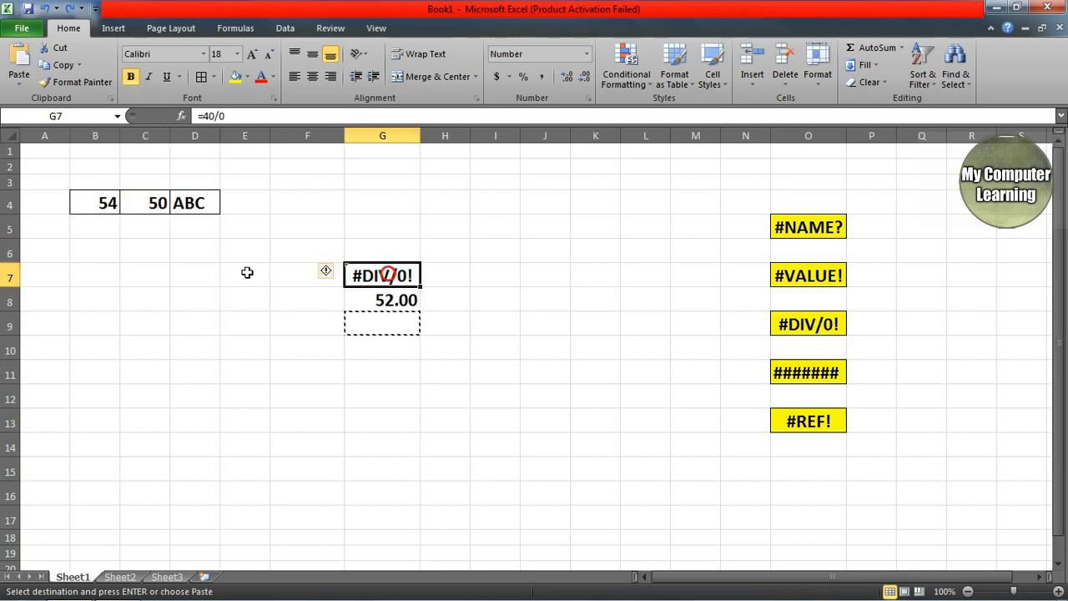
left_click_drag(247, 272, 460, 326)
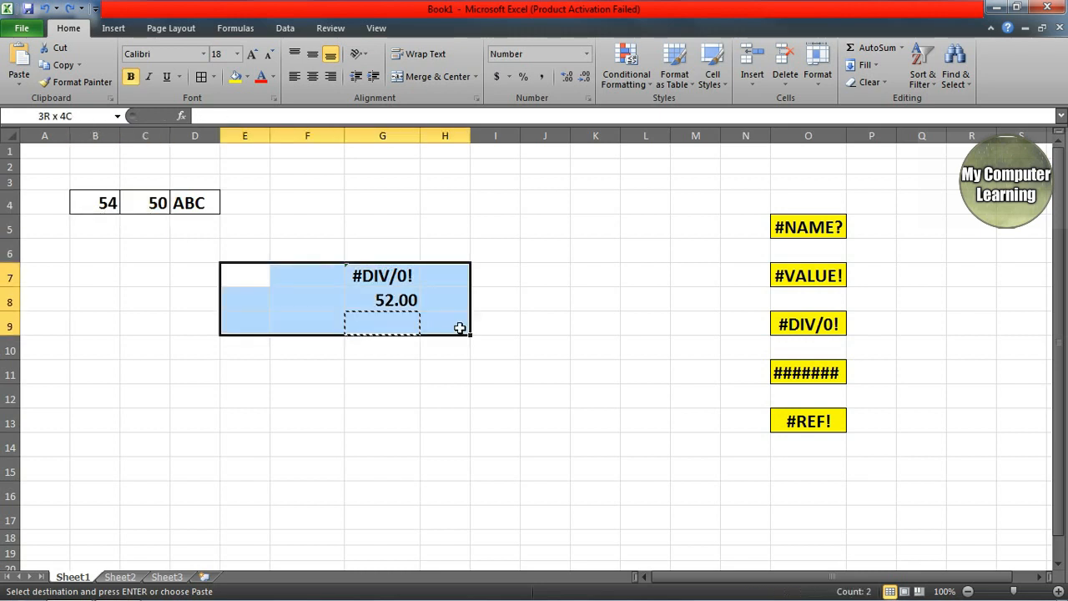
key("Delete")
left_click(493, 384)
left_click(341, 274)
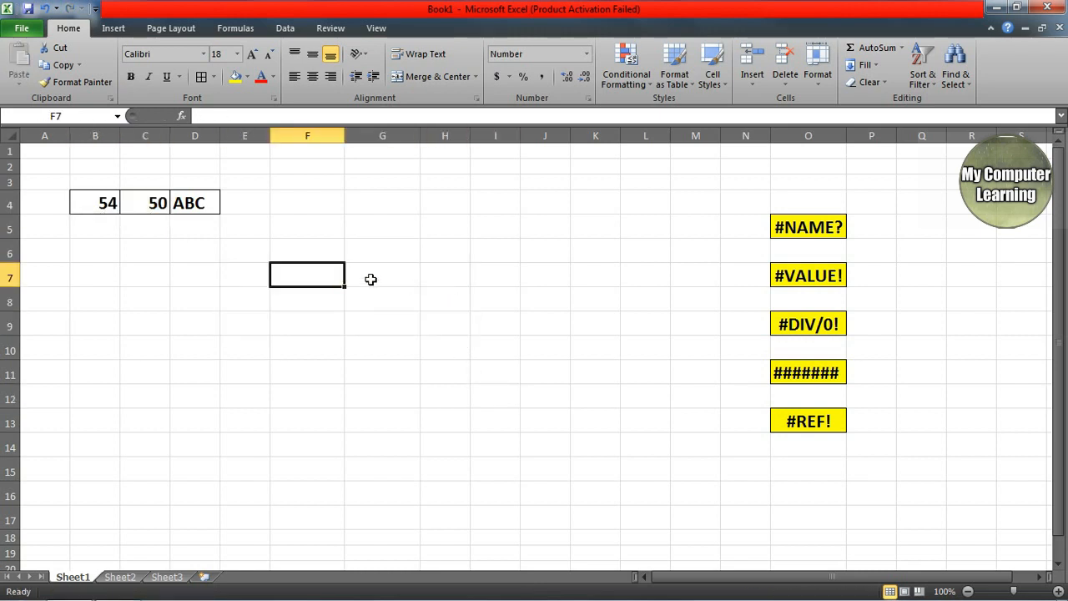
left_click(370, 275)
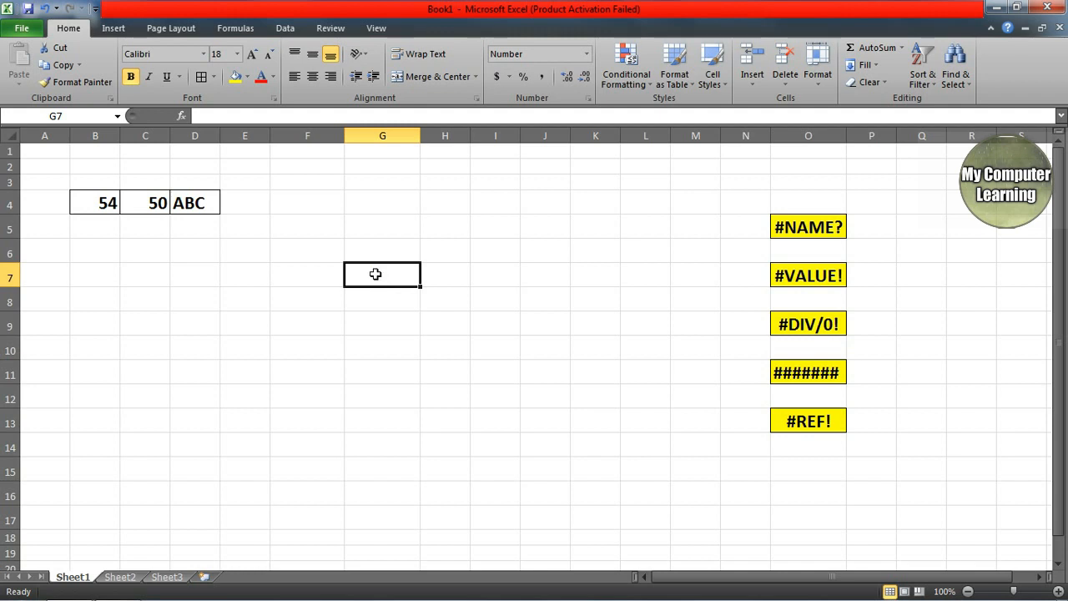
Step: Enter the formula =B4+C4 in G7, giving 104.00
type("=")
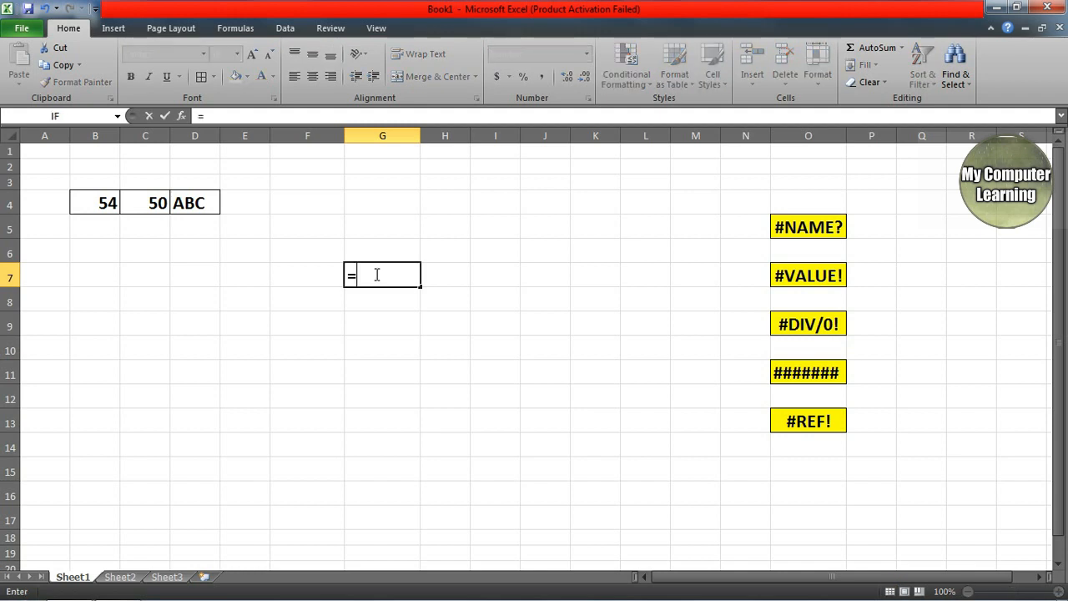
left_click(108, 208)
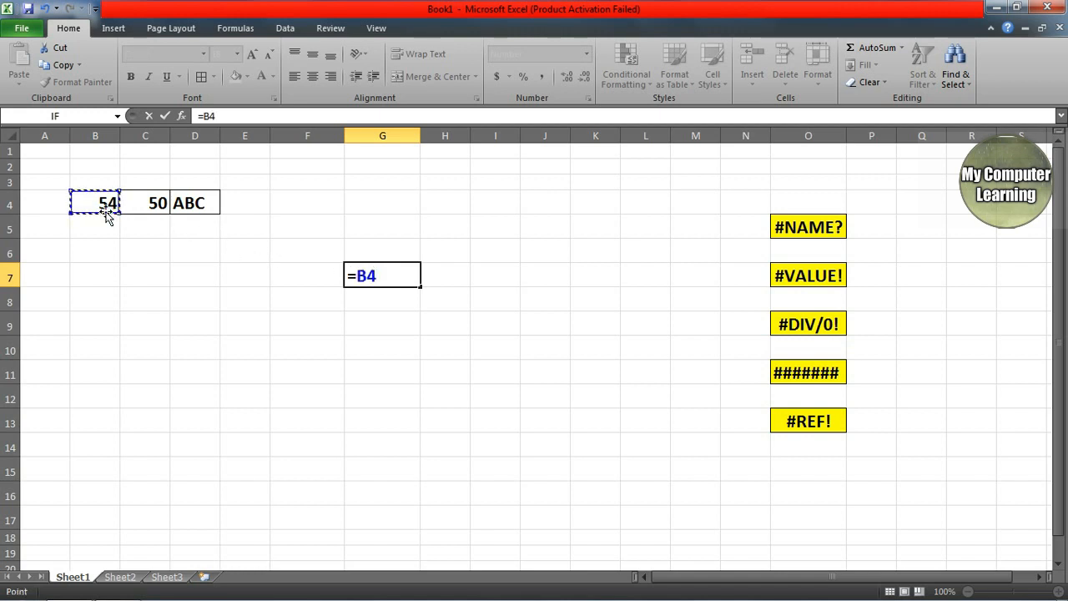
type("+")
left_click(154, 209)
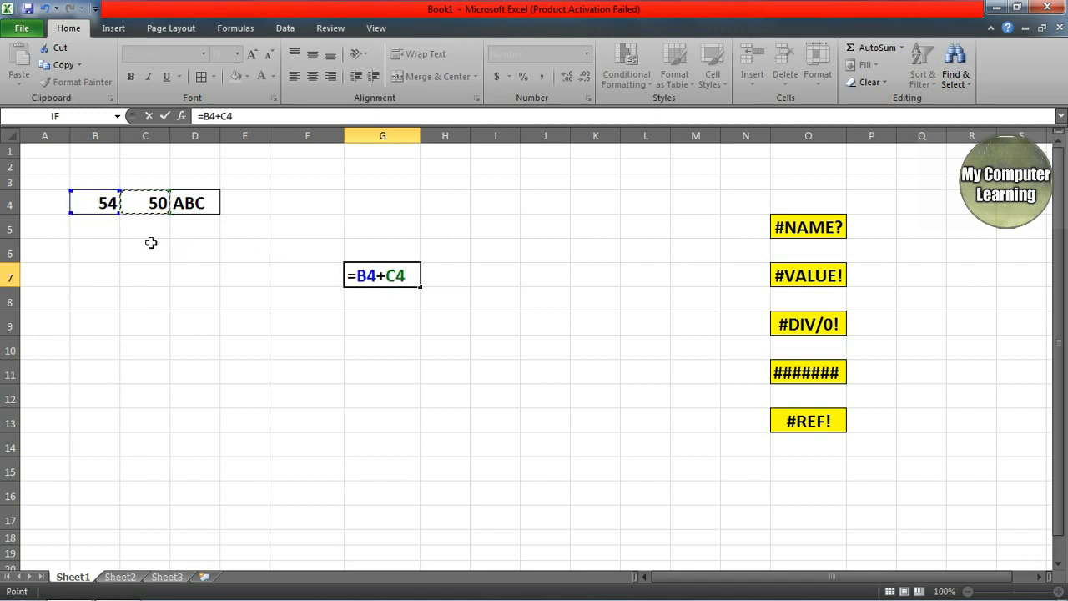
key("Return")
left_click(377, 276)
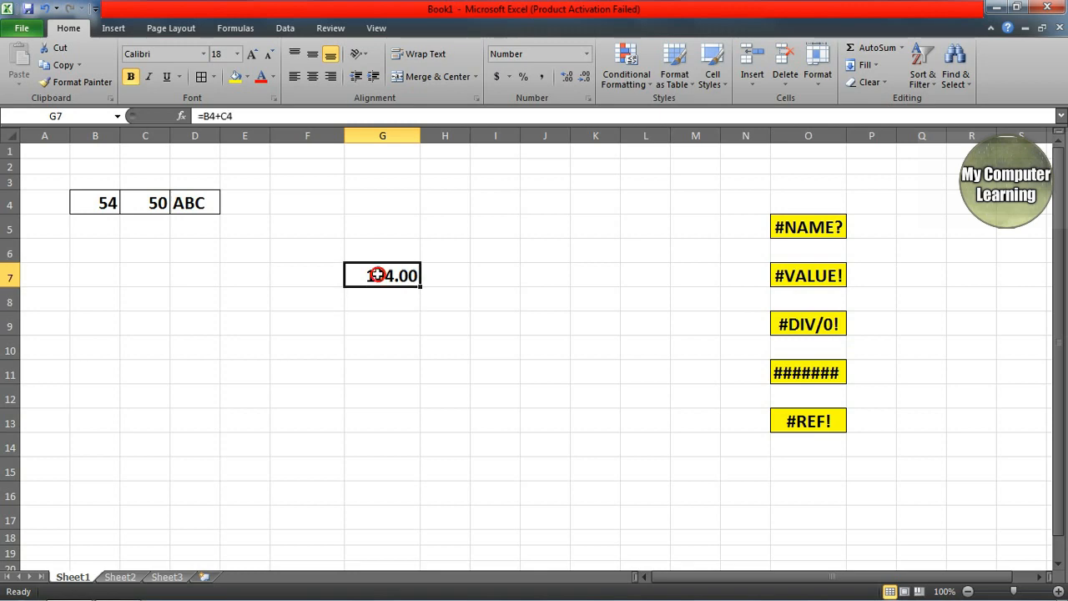
Step: Delete column C so the sum becomes =B4+#REF! and shows #REF!
right_click(143, 137)
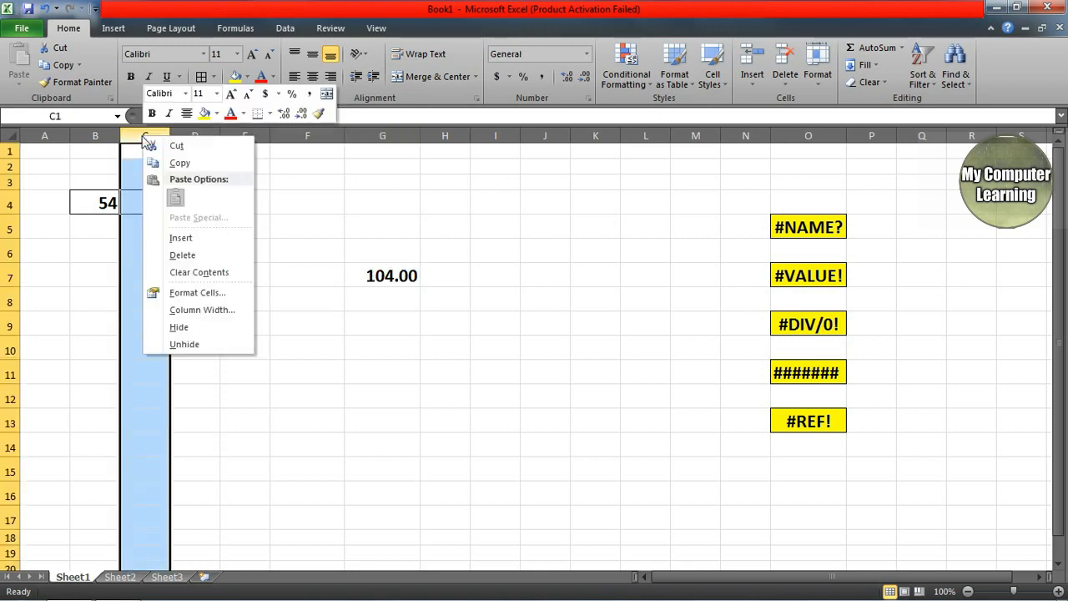
left_click(175, 255)
left_click(331, 300)
left_click(323, 281)
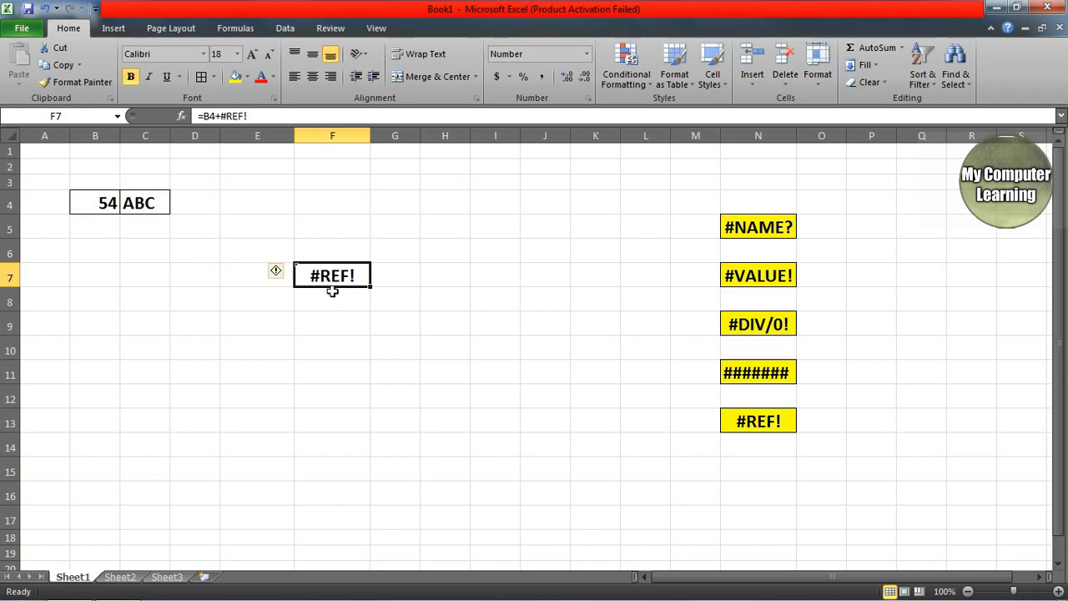
left_click(380, 323)
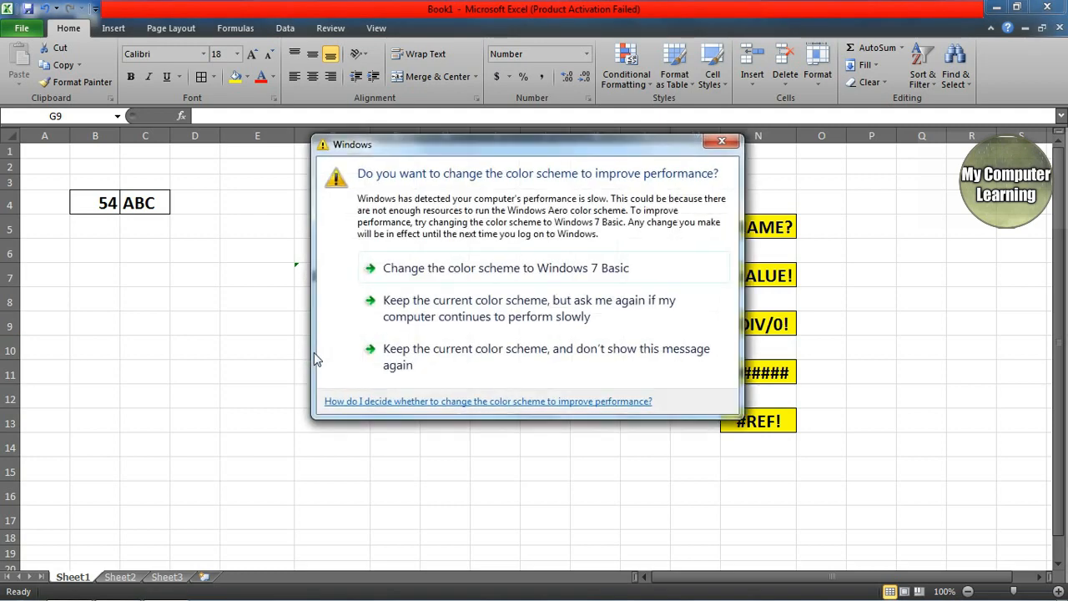
Step: Undo the column C deletion, restoring 50 in C4 and 104.00 in G7
left_click(732, 144)
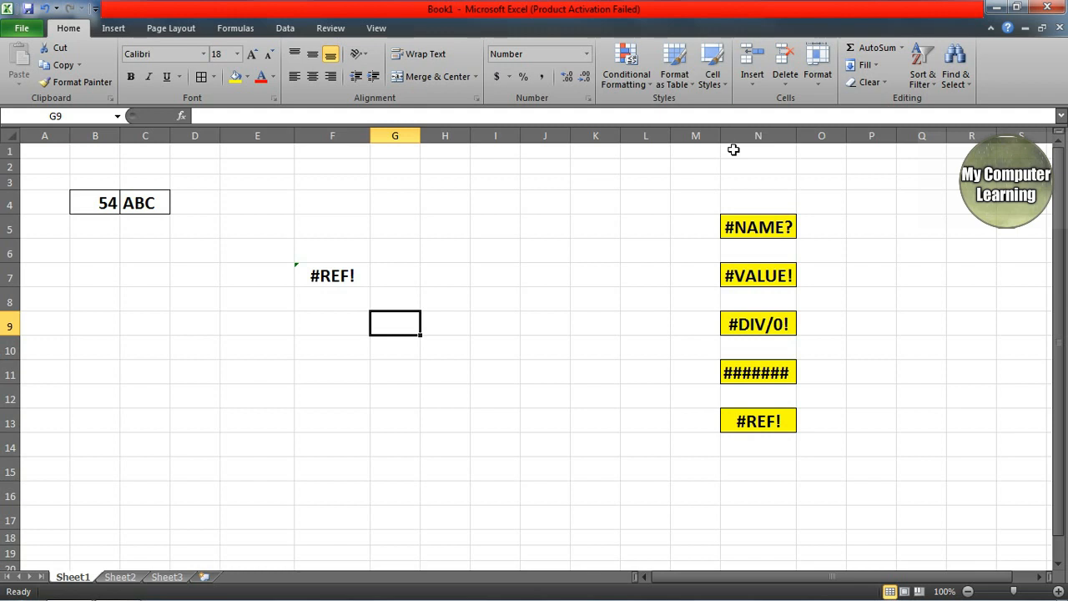
left_click(329, 278)
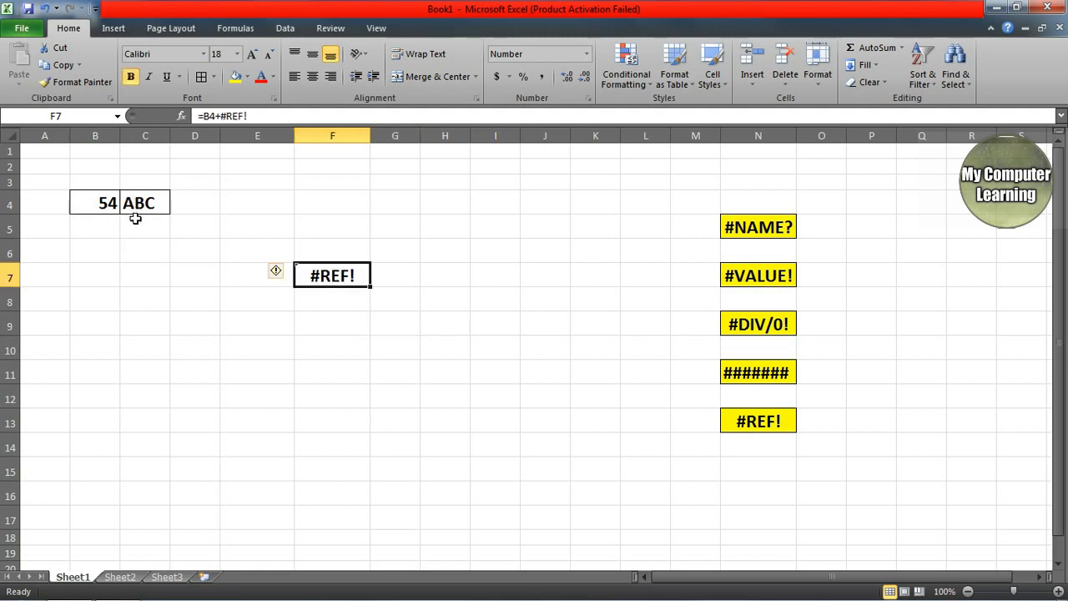
key("ctrl+z")
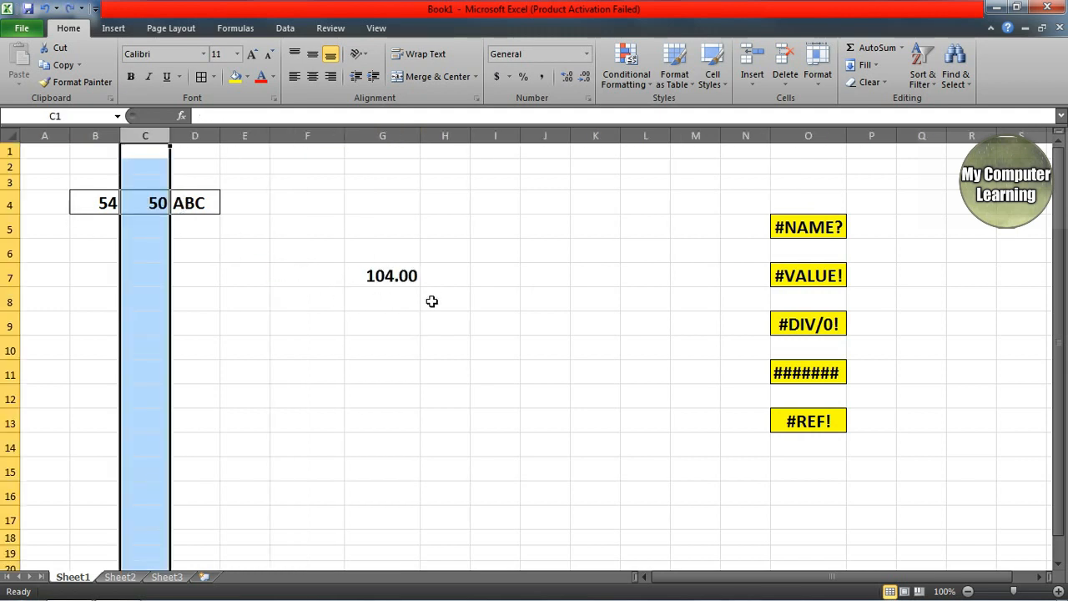
left_click(396, 281)
left_click(426, 327)
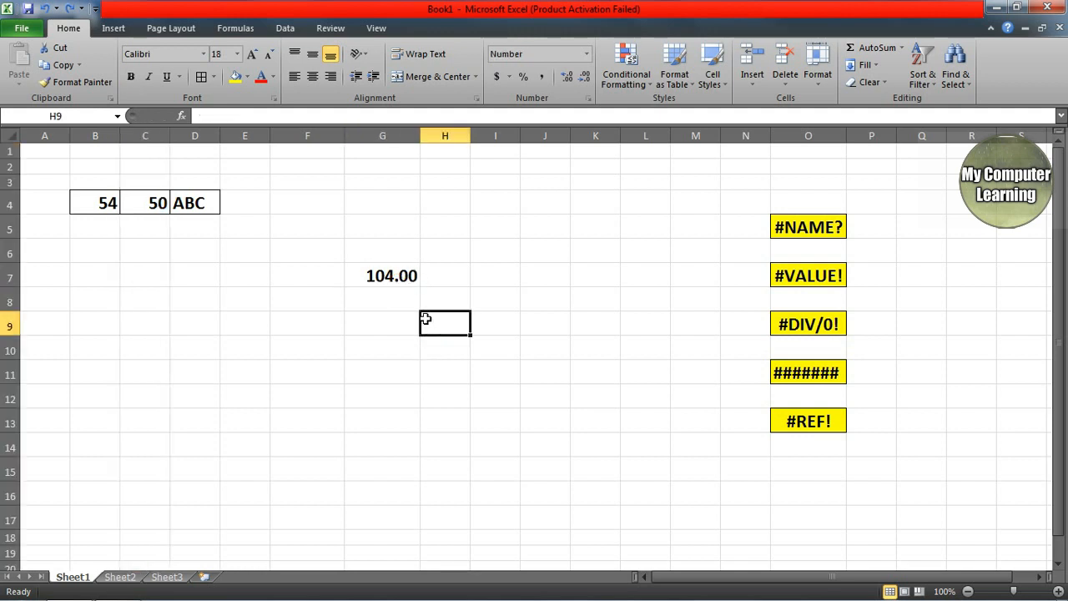